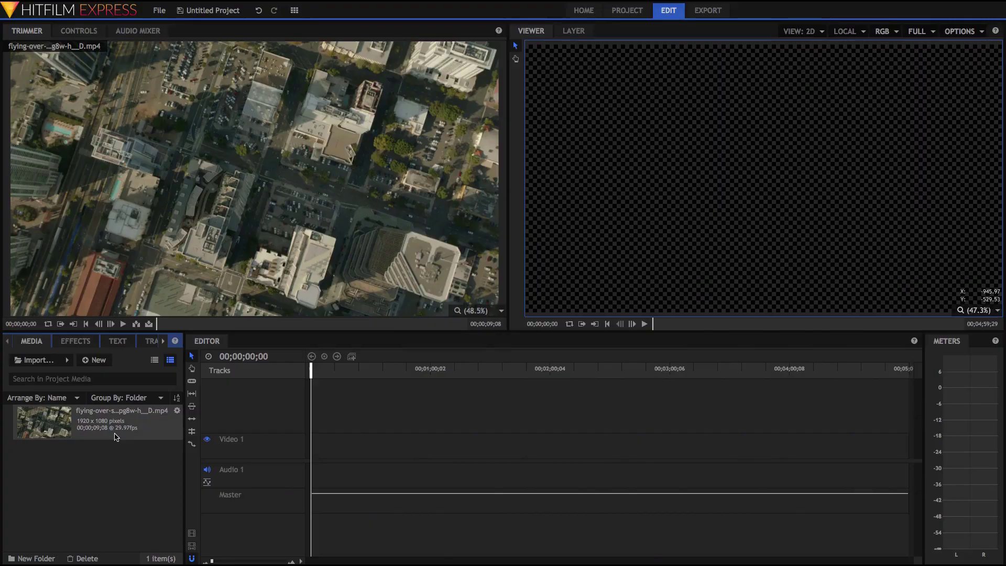
Preview the drone clip, then make a 1920 x 1080 composite shot from it.
left_click_drag(211, 325, 232, 325)
left_click(158, 324)
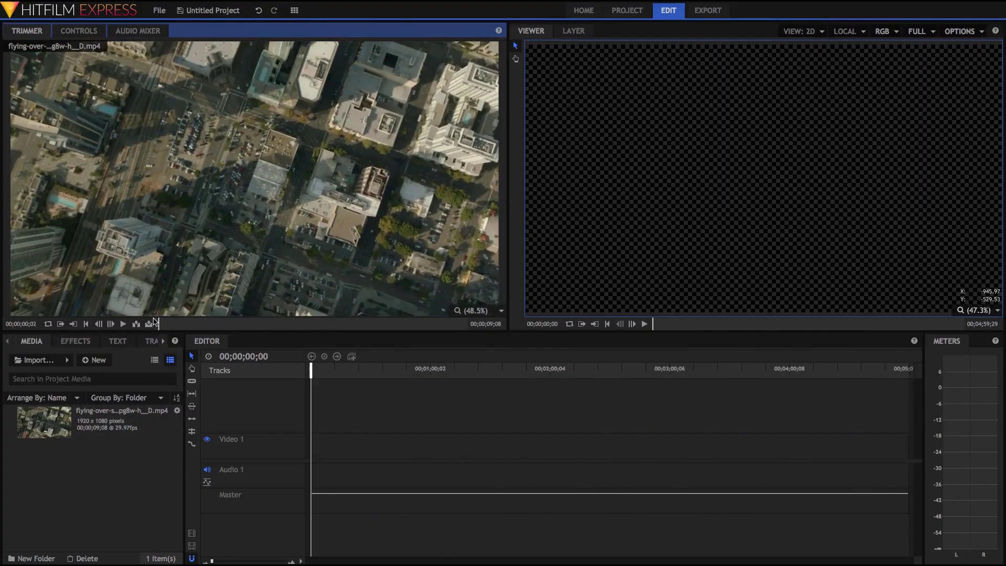
left_click(113, 438)
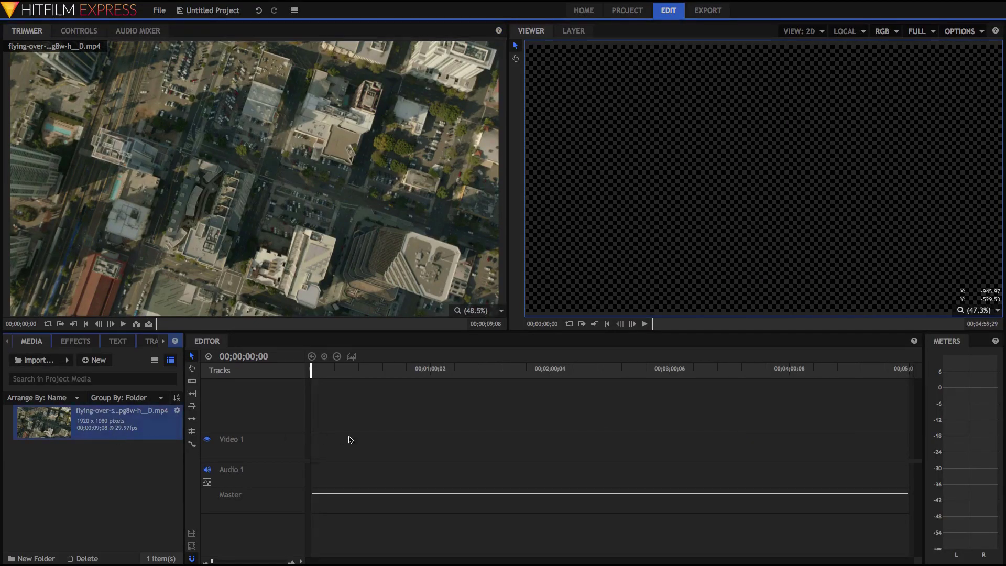
left_click(351, 440)
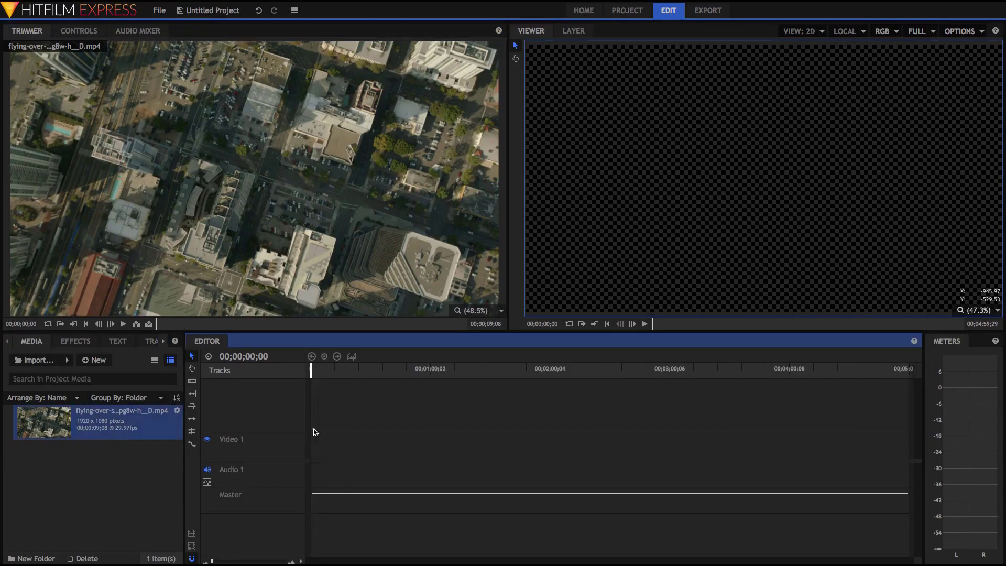
right_click(99, 433)
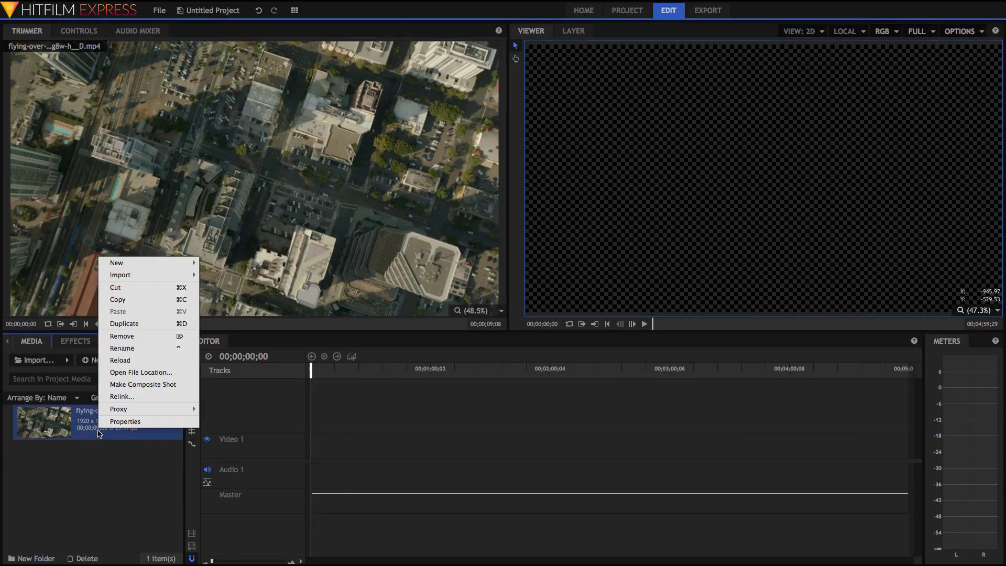
left_click(139, 387)
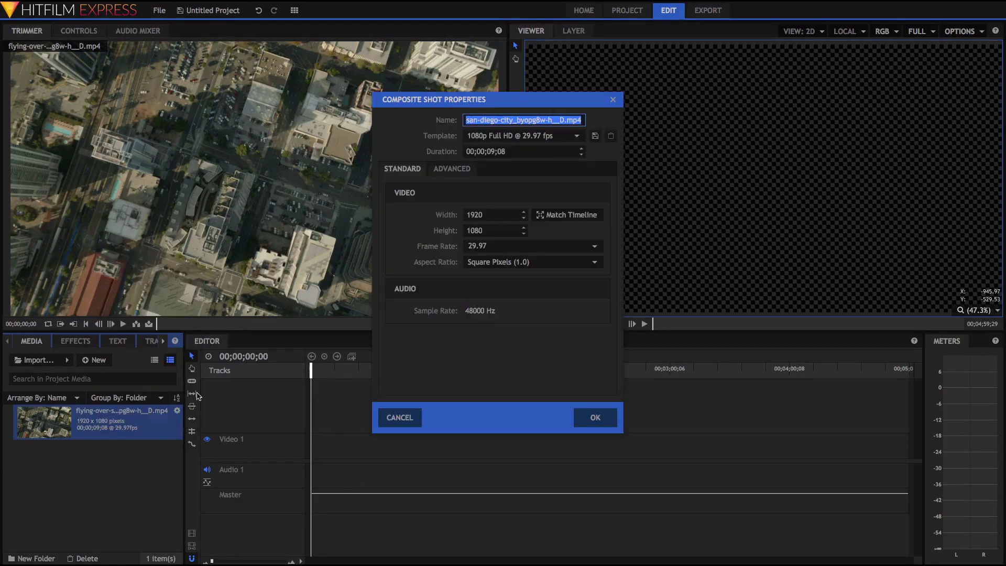
left_click(595, 417)
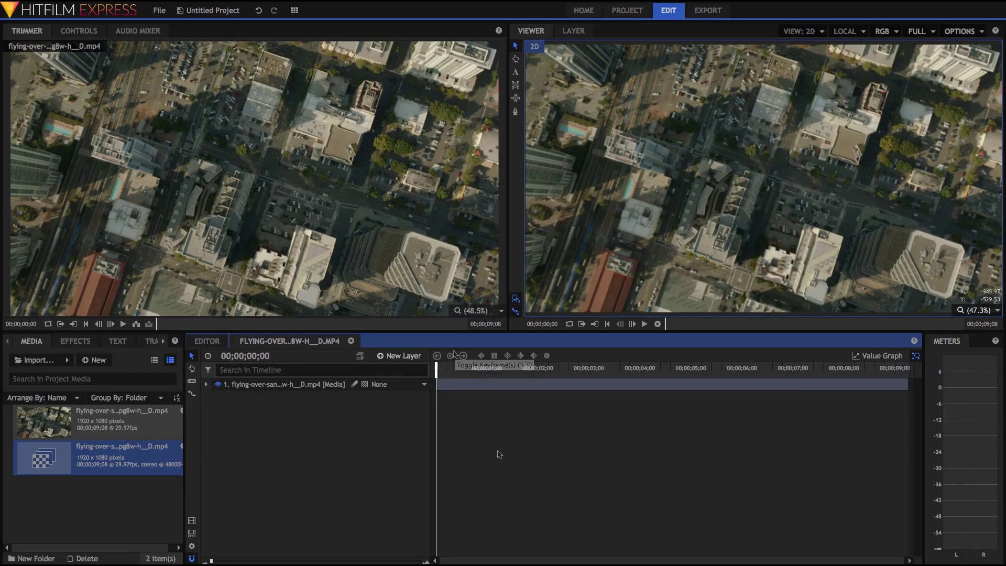
Add a 1920 x 500 text layer and type SAN DIEGO in the viewer.
left_click(407, 357)
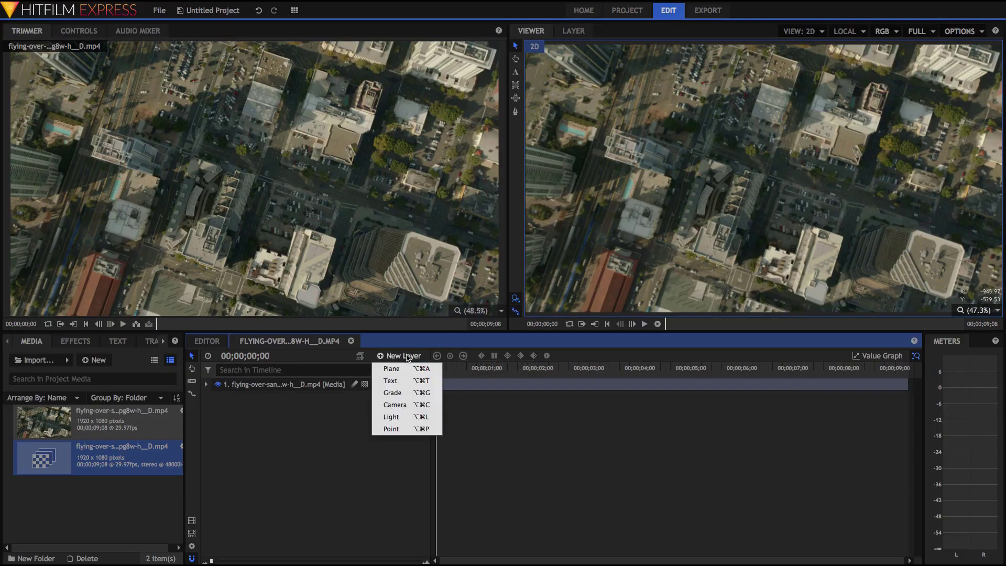
left_click(408, 385)
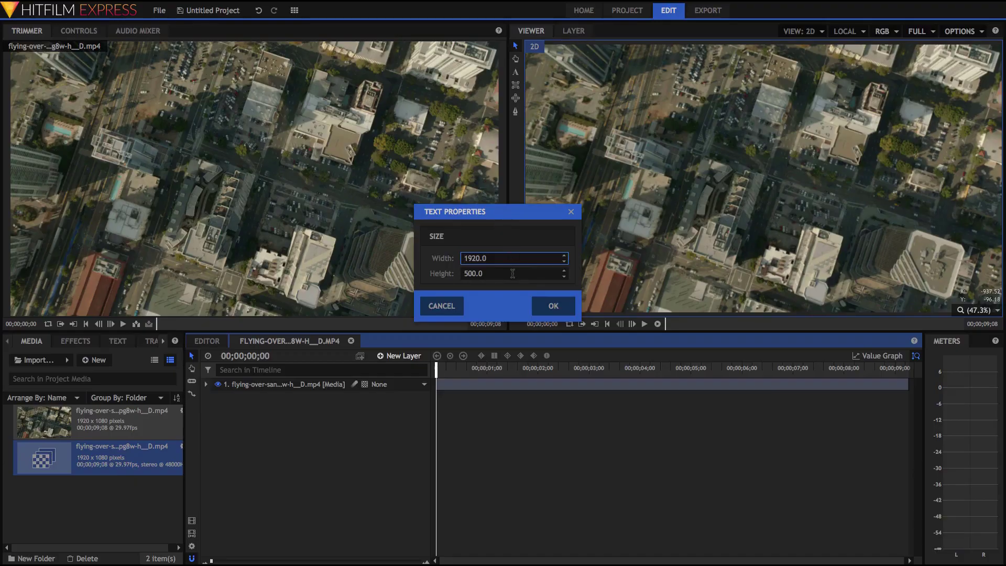
left_click(555, 305)
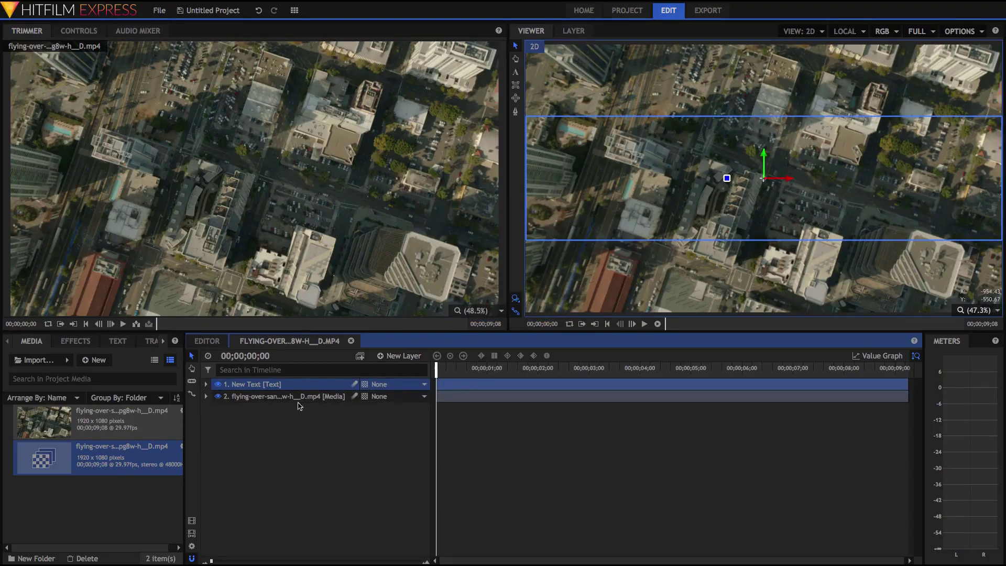
left_click(516, 72)
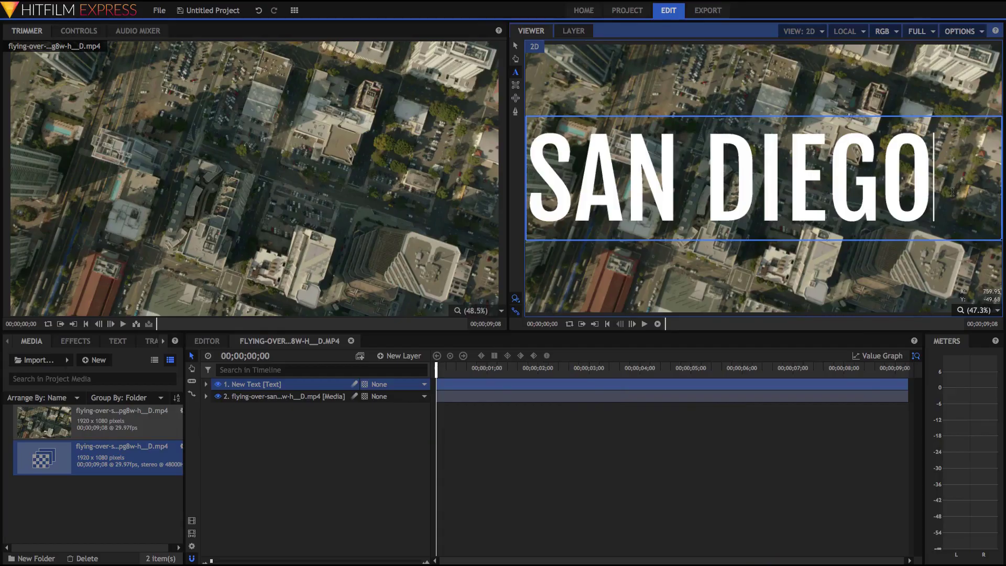
Centre-align the SAN DIEGO text in the Text panel, then return to the Selection tool.
left_click_drag(928, 191, 448, 163)
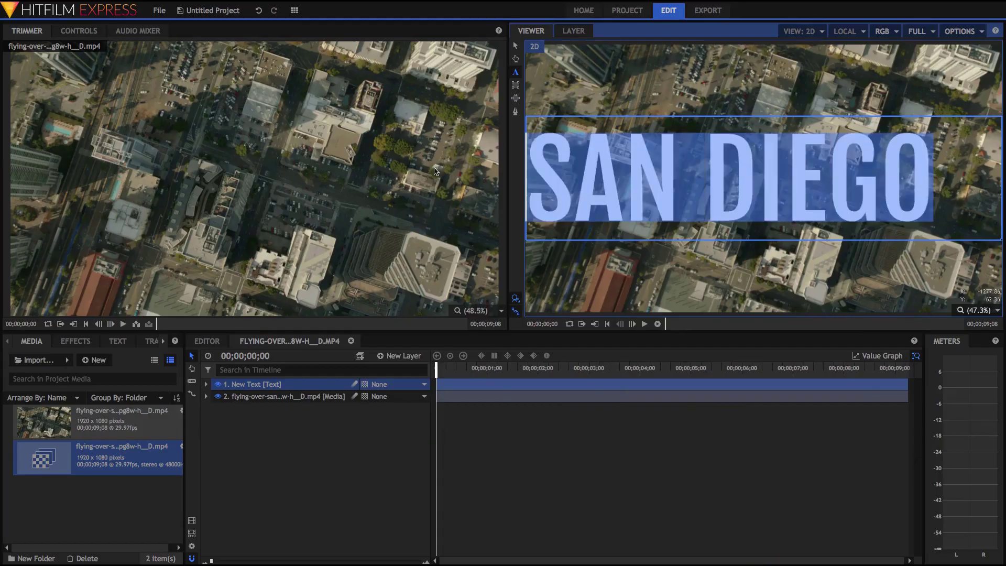
left_click(118, 341)
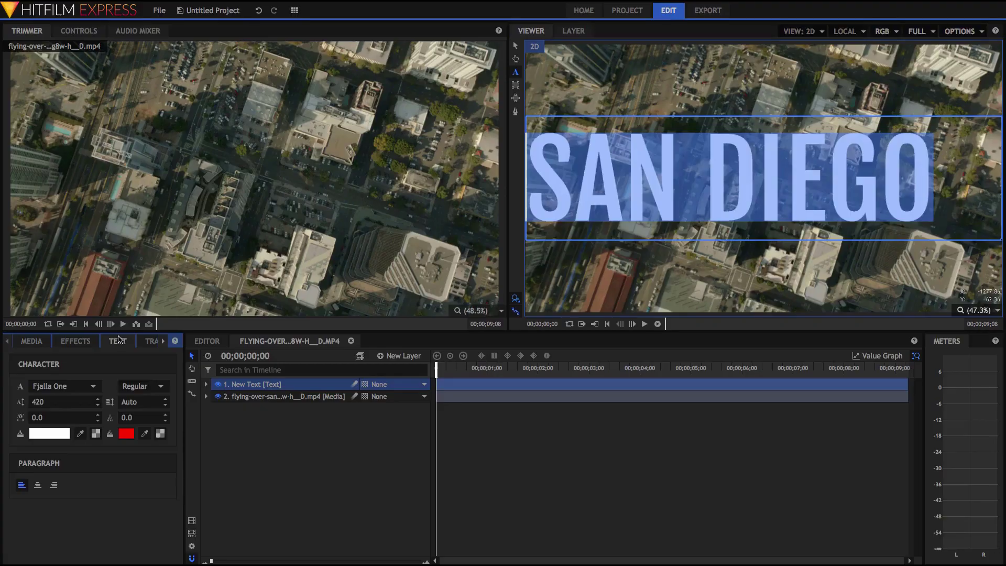
left_click(163, 342)
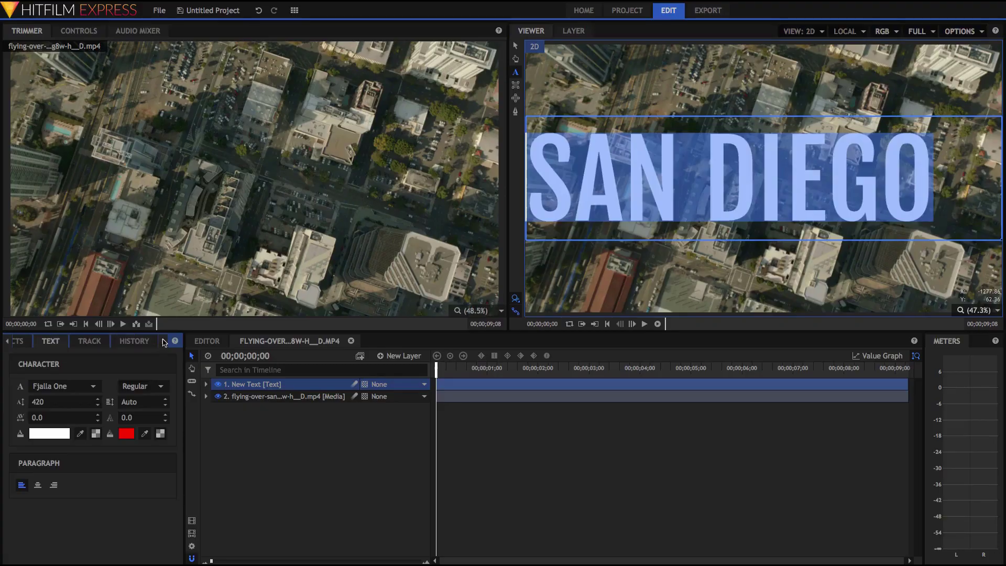
left_click(7, 341)
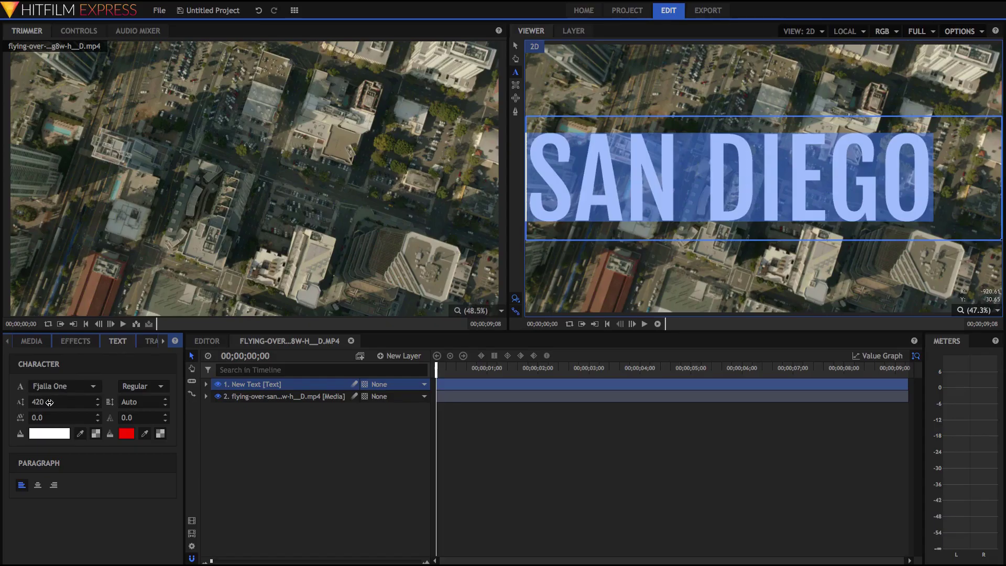
left_click(38, 486)
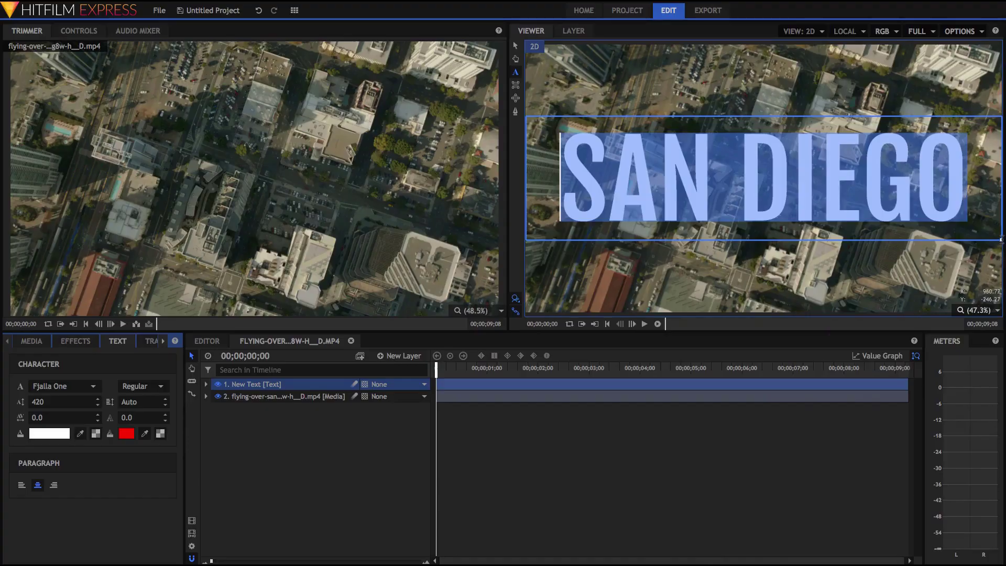
left_click(710, 140)
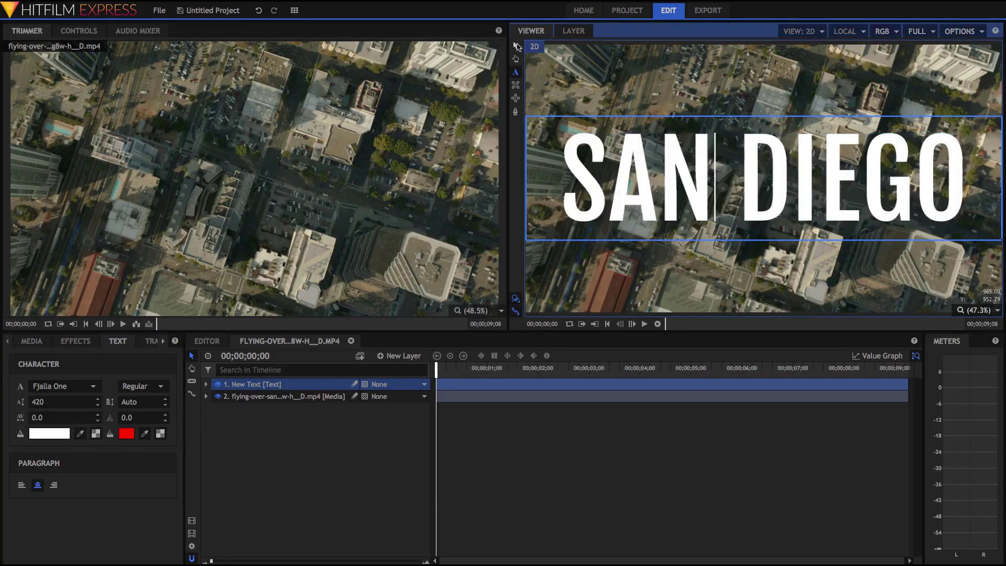
left_click(517, 46)
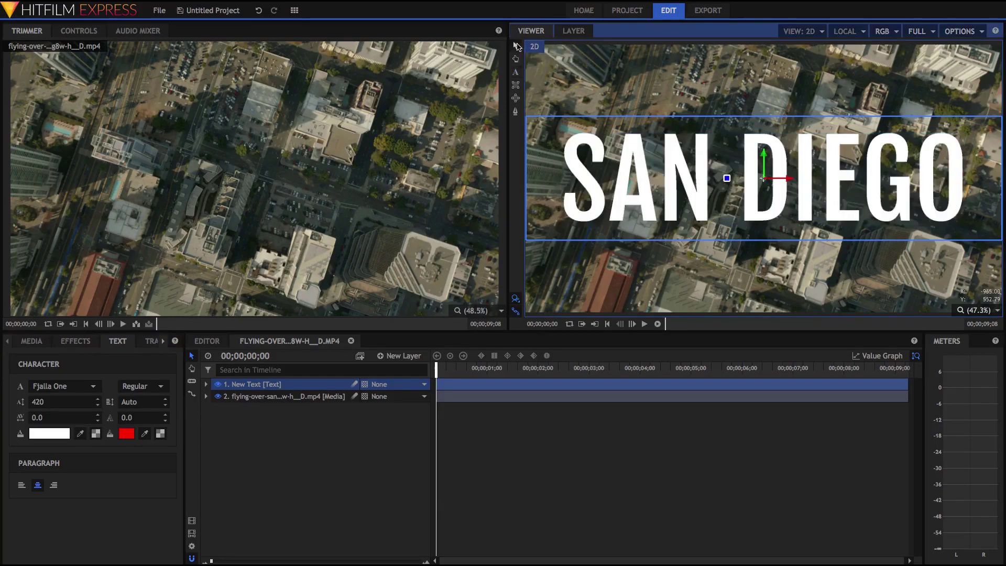
Add a white 1920 x 1080 plane layer named Plane.
left_click(410, 359)
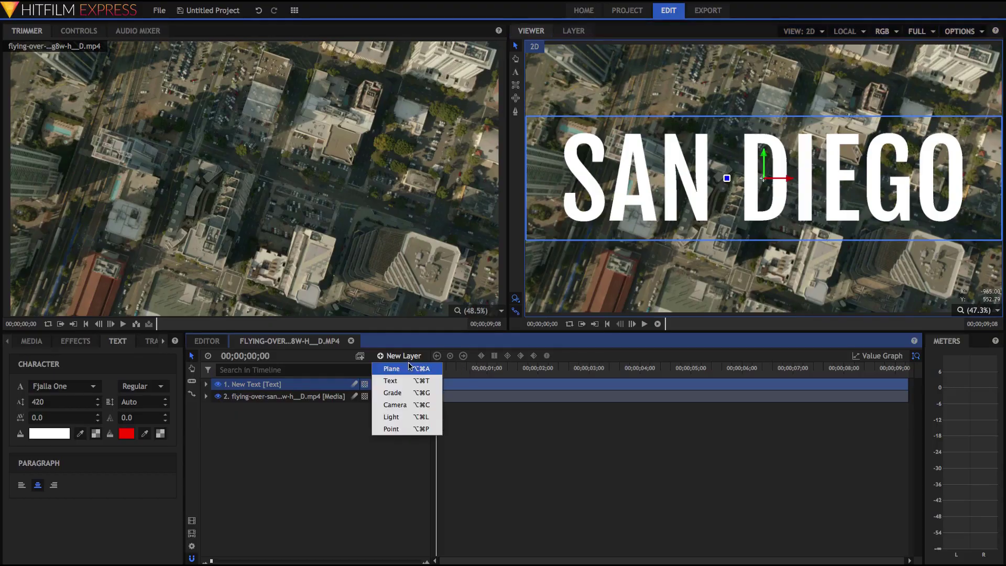
left_click(410, 370)
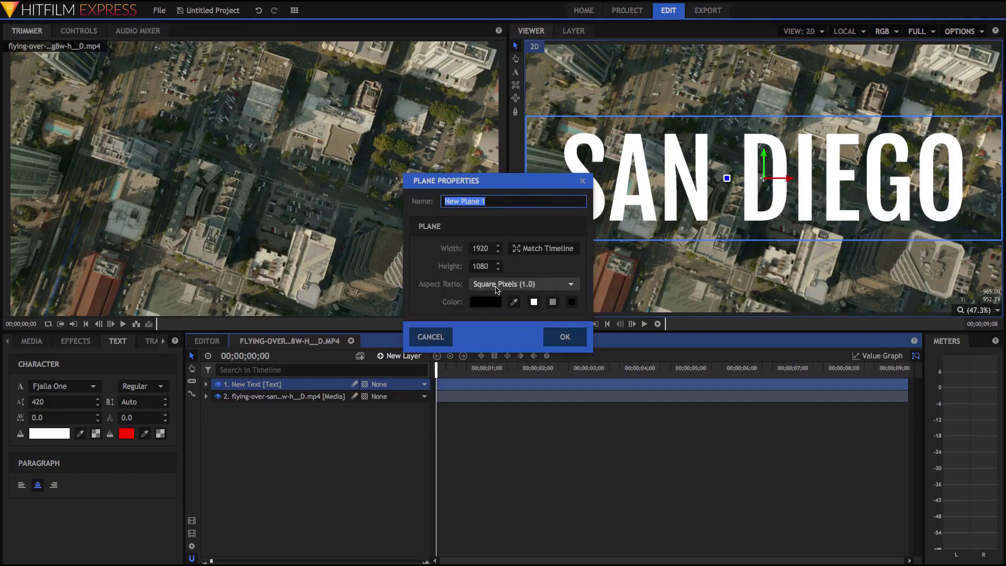
type("Plane")
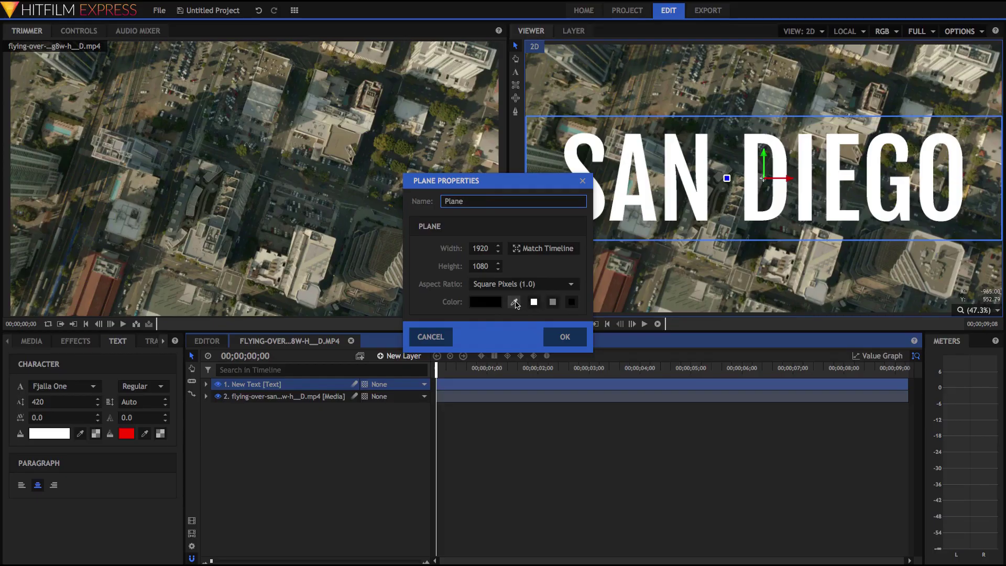
left_click(516, 303)
left_click(236, 213)
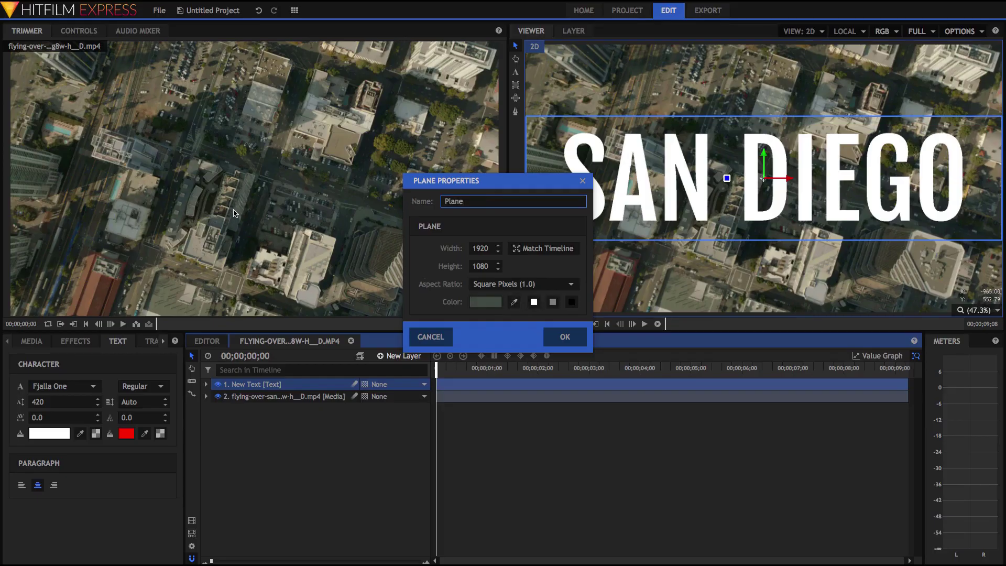
left_click(478, 306)
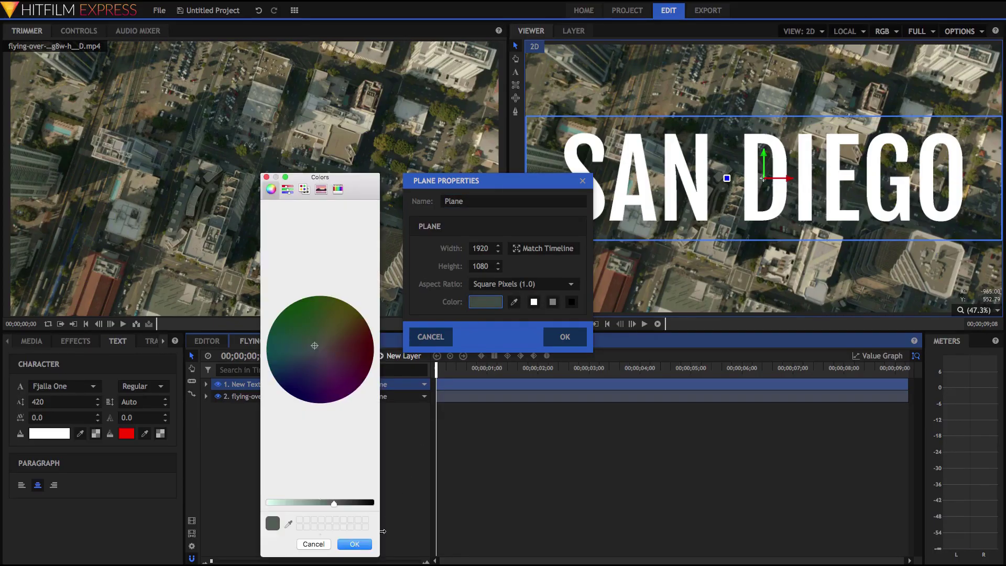
left_click(362, 544)
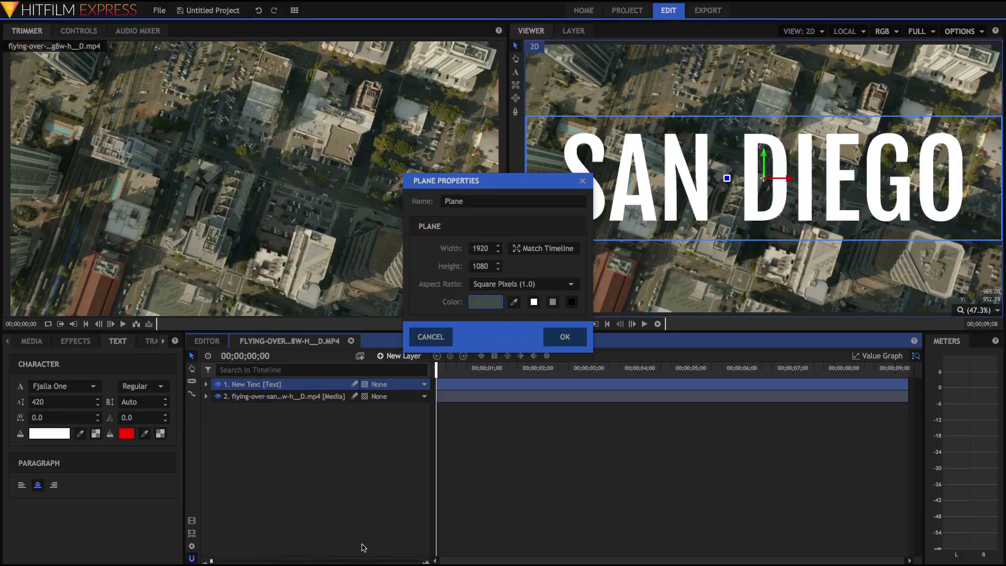
left_click(534, 303)
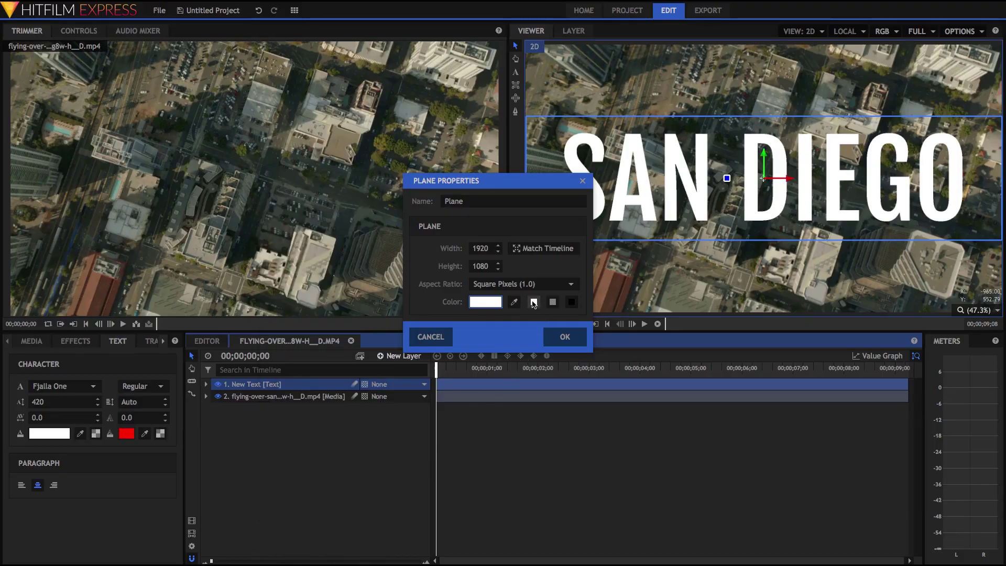
left_click(565, 337)
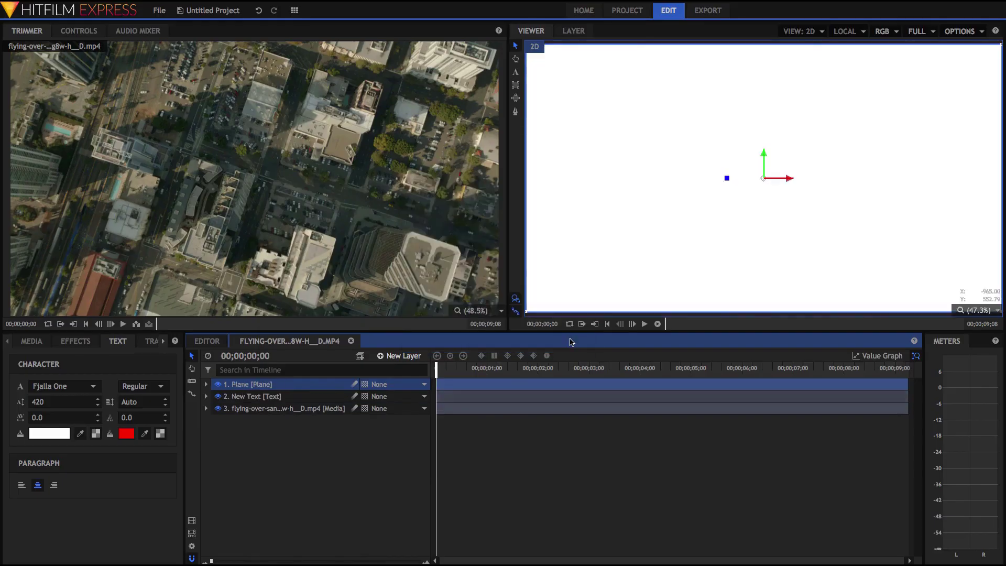
Search effects for 'set', apply Set Matte to the Plane layer, and expand its controls.
left_click(81, 342)
left_click(76, 361)
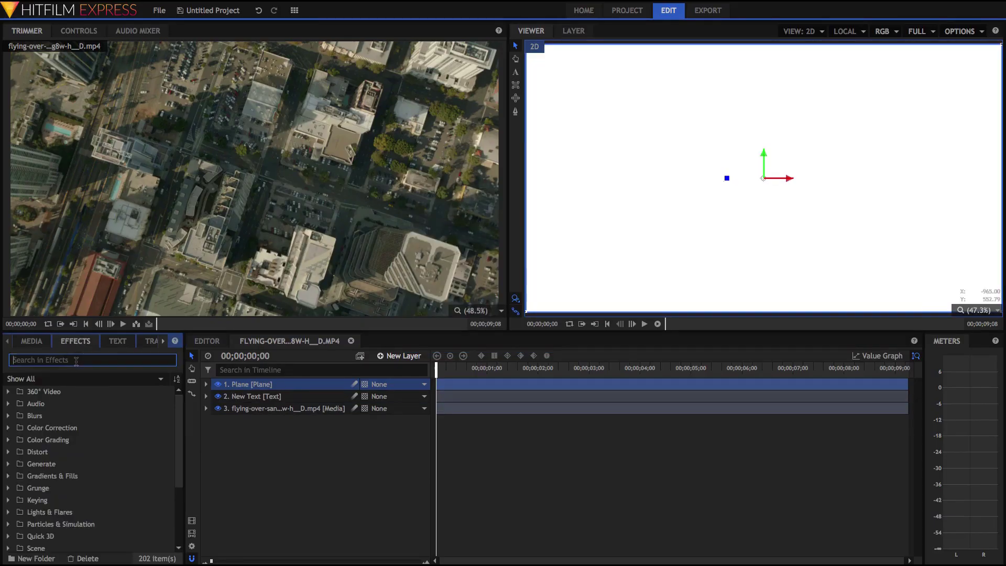
type("set")
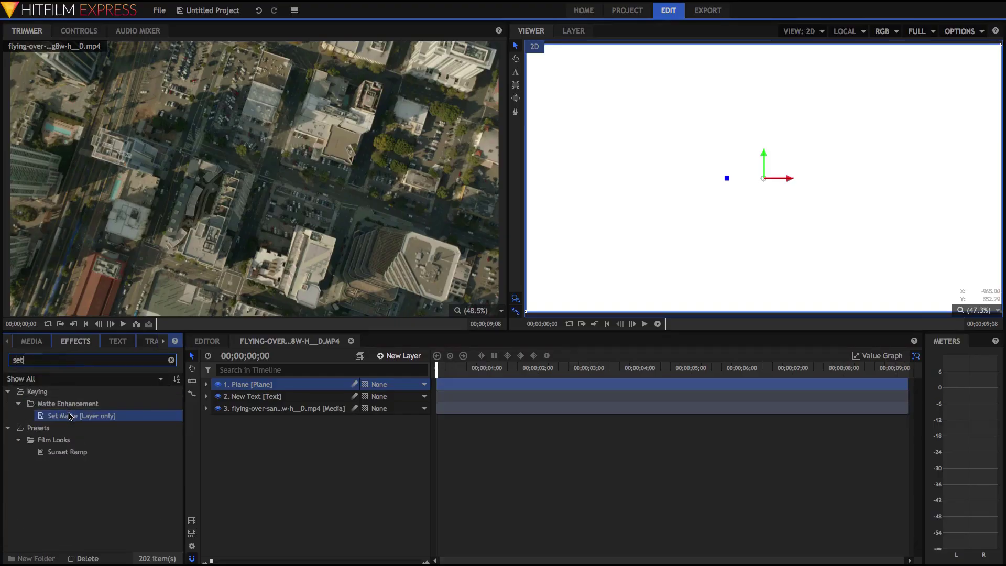
left_click_drag(69, 416, 263, 388)
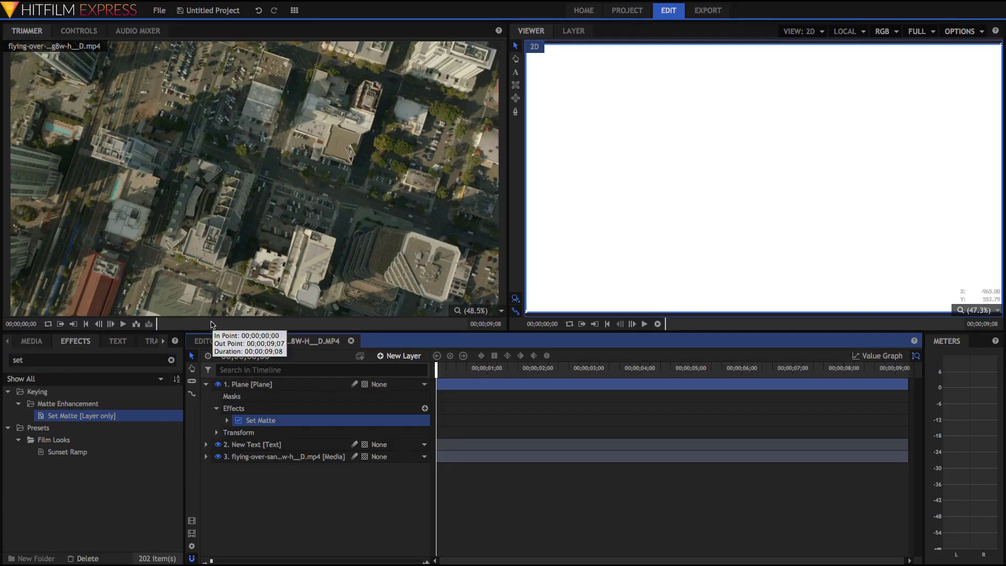
left_click(73, 31)
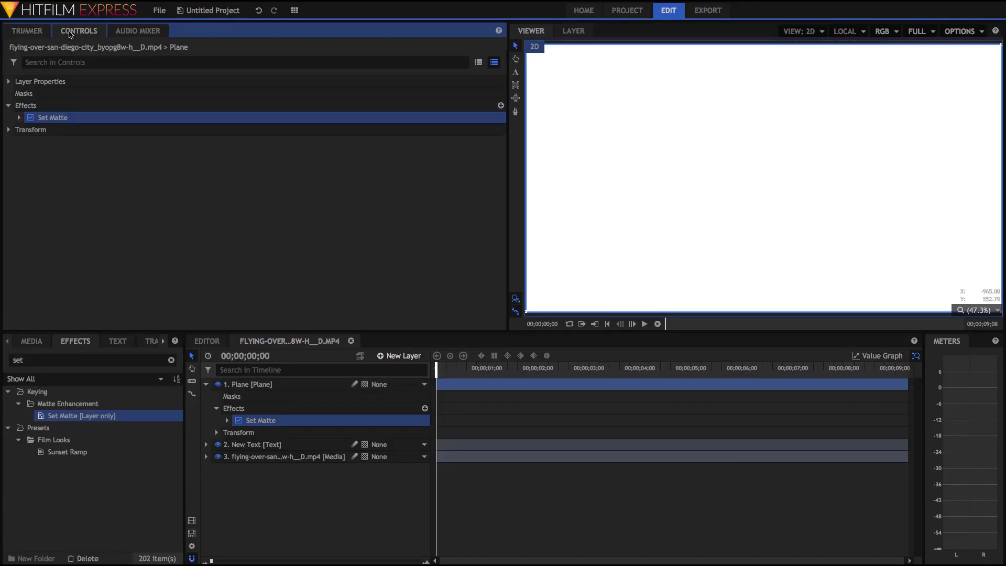
left_click(20, 118)
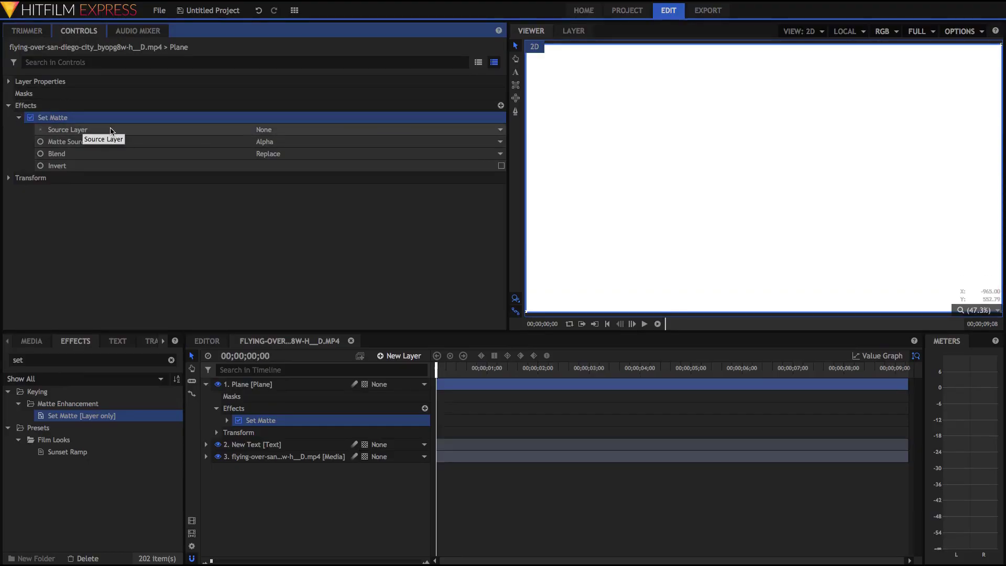
Set the Plane's Set Matte Source Layer to 2. New Text.
left_click(276, 135)
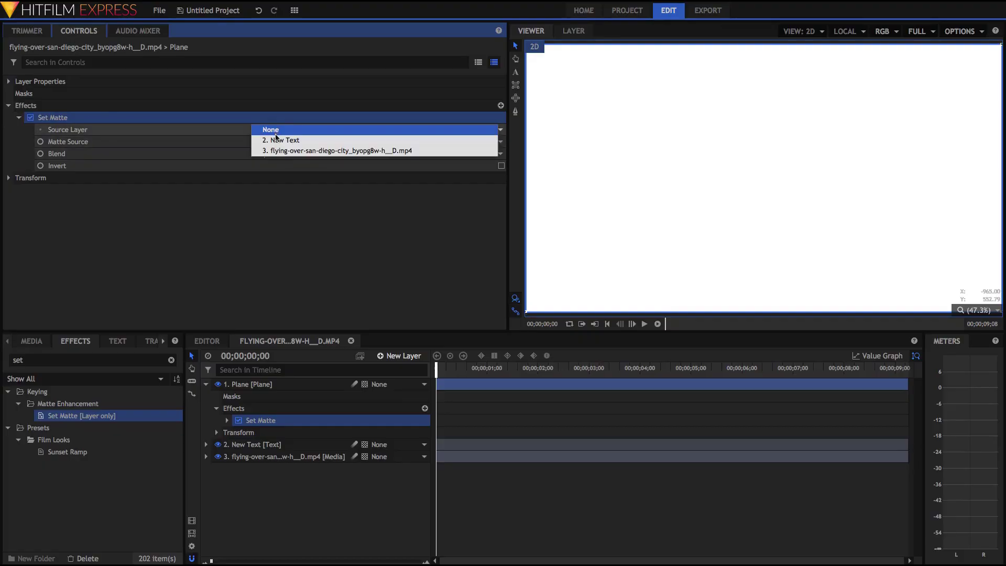
left_click(278, 140)
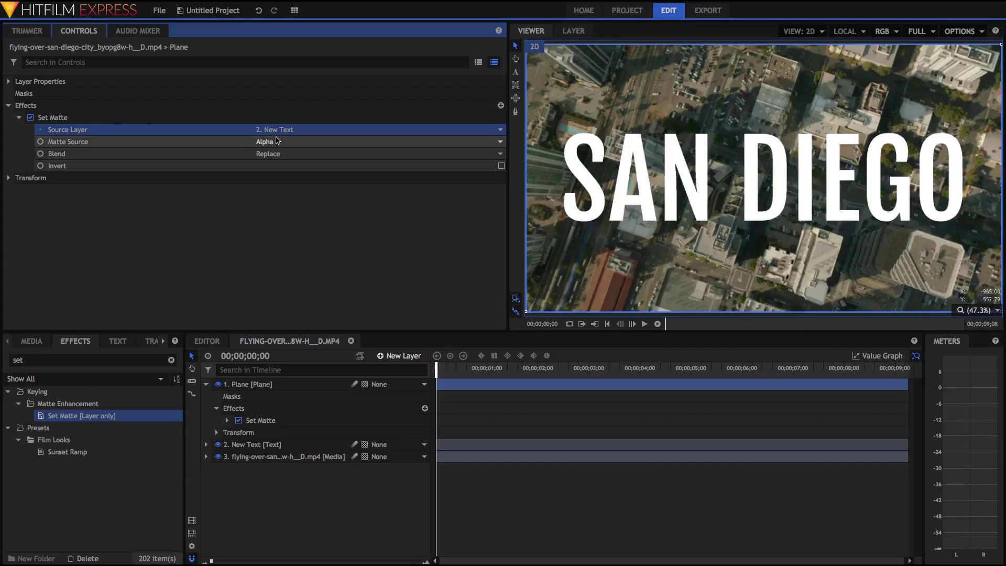
left_click(266, 384)
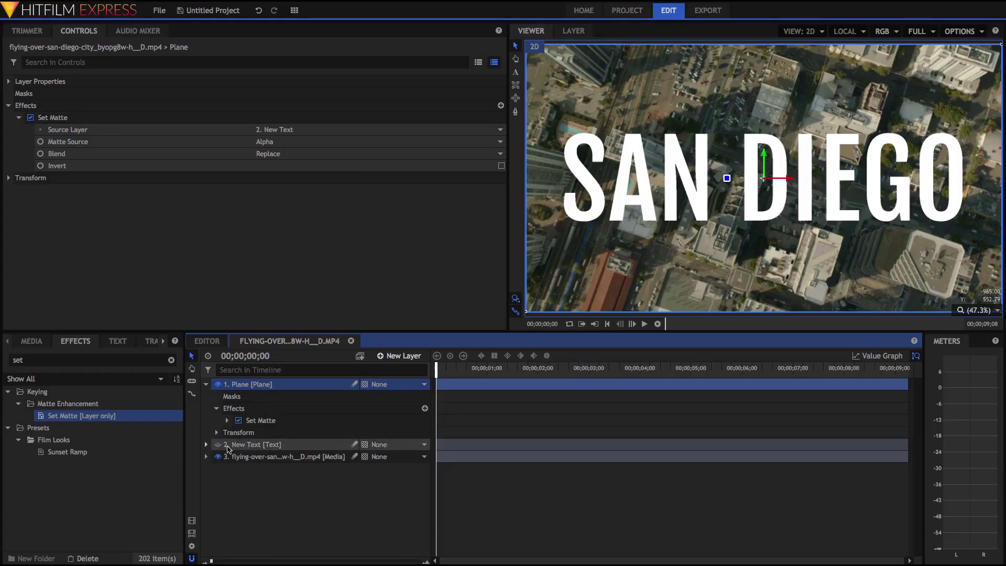
Toggle the New Text layer's visibility to check the matte, leaving it hidden.
left_click(218, 445)
left_click(218, 446)
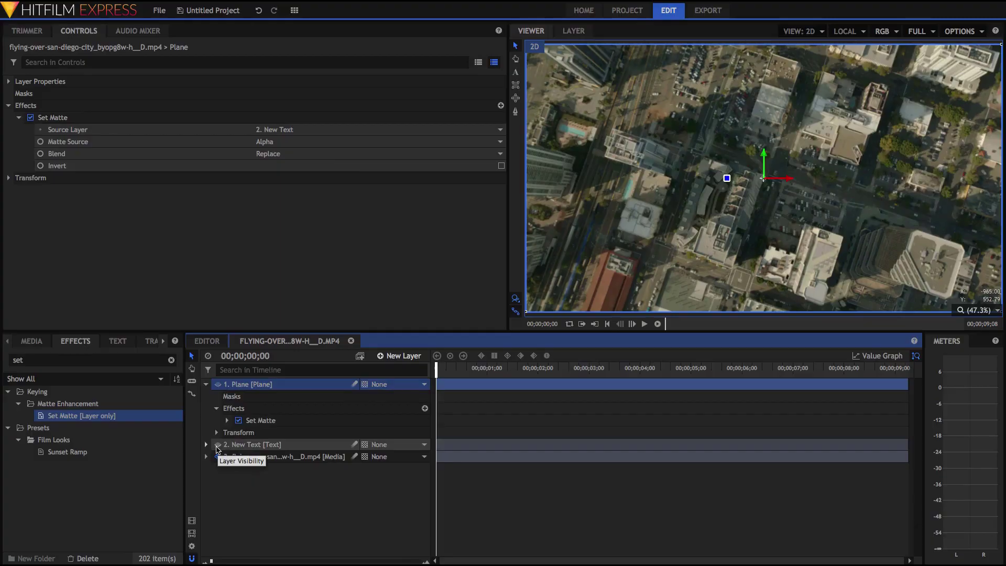
left_click(217, 445)
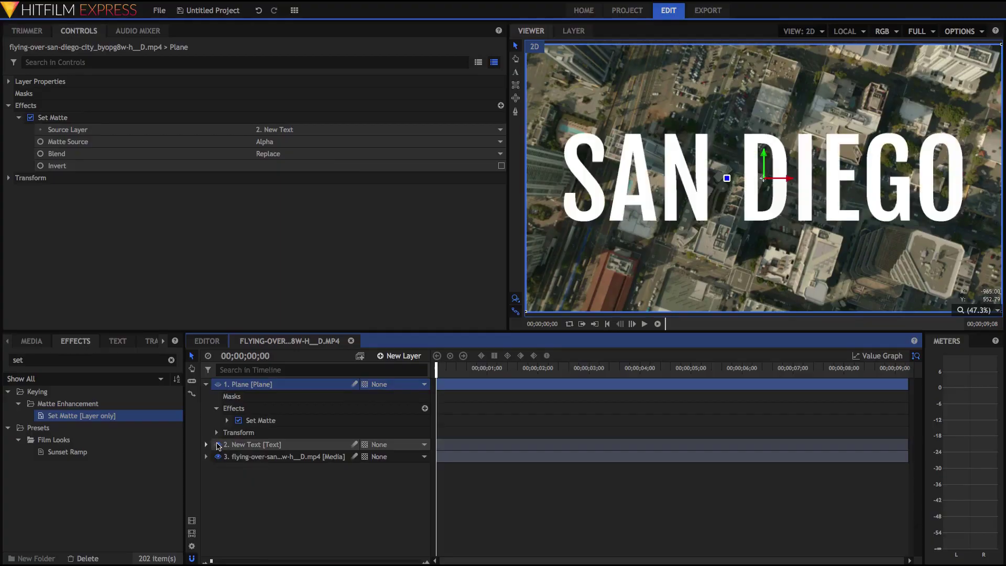
left_click(218, 445)
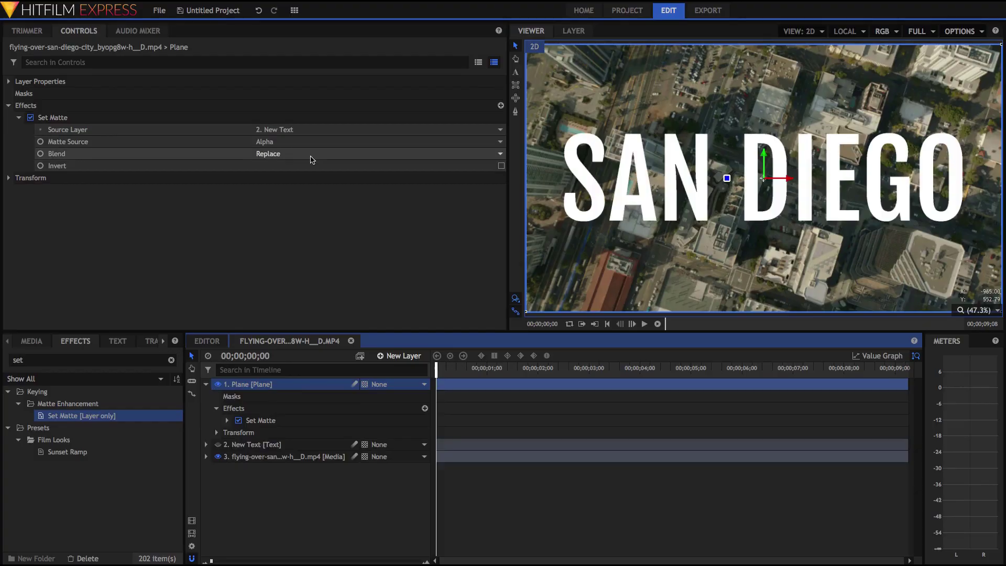
Set the Set Matte Blend to Subtract and toggle the footage layer to test the cutout.
left_click(468, 154)
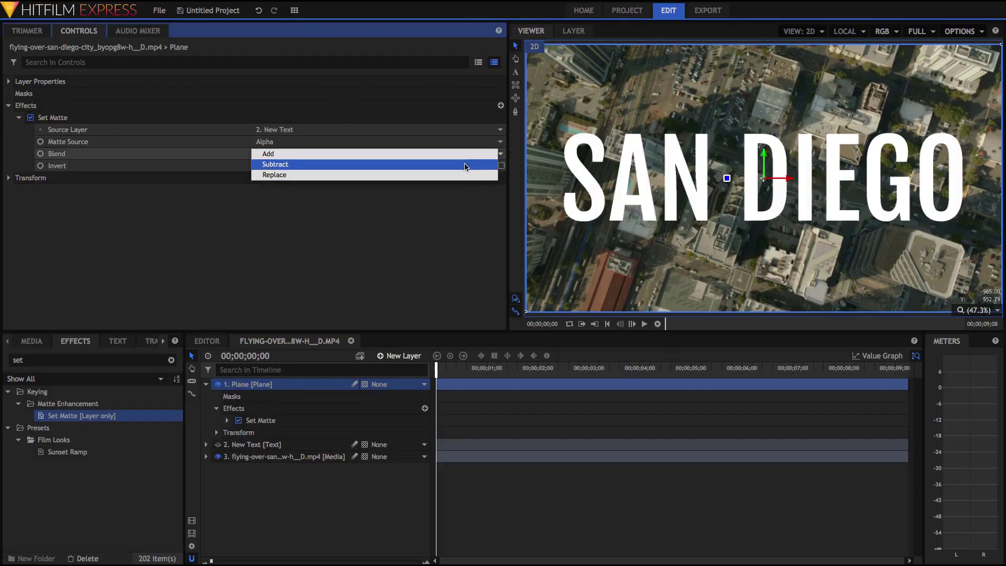
left_click(466, 164)
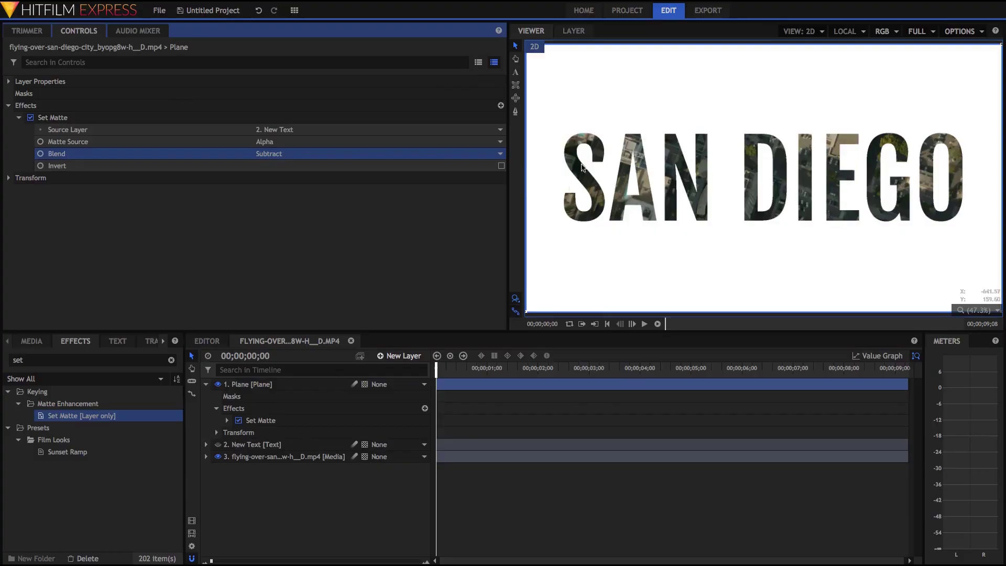
left_click(219, 457)
left_click(218, 456)
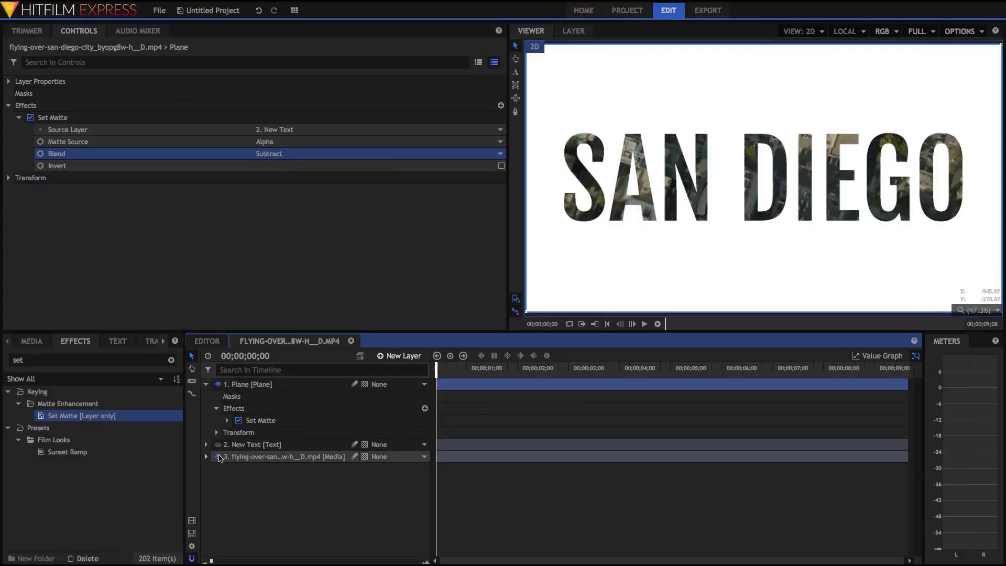
Try Replace blend and Invert, then restore Subtract with Invert off.
left_click(346, 158)
left_click(348, 176)
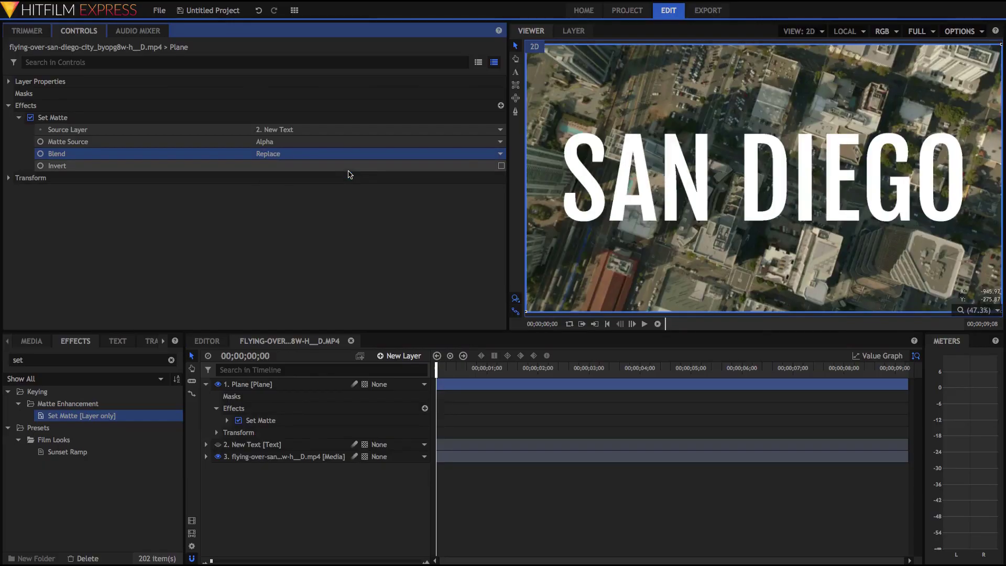
left_click(501, 166)
left_click(502, 166)
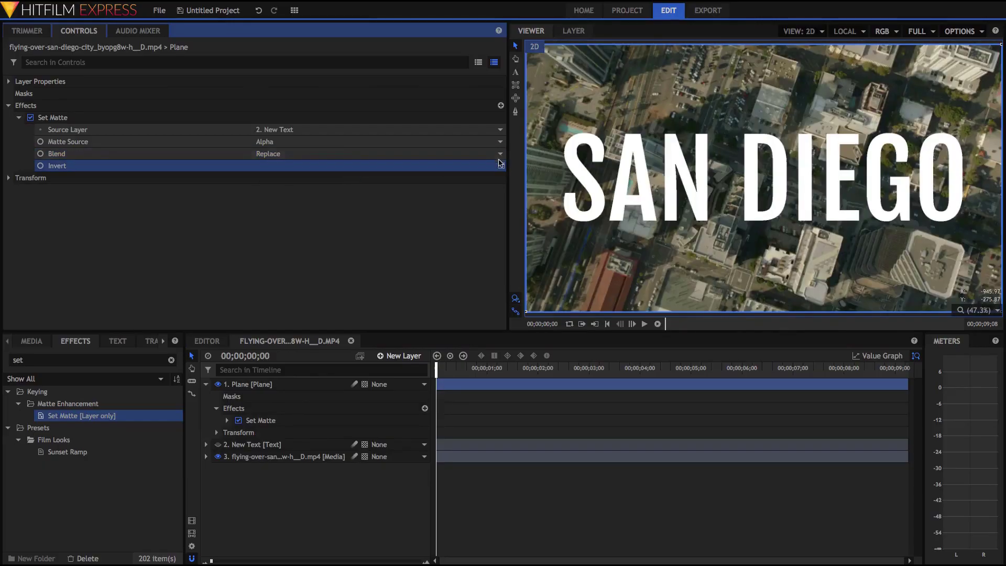
left_click(435, 154)
left_click(432, 164)
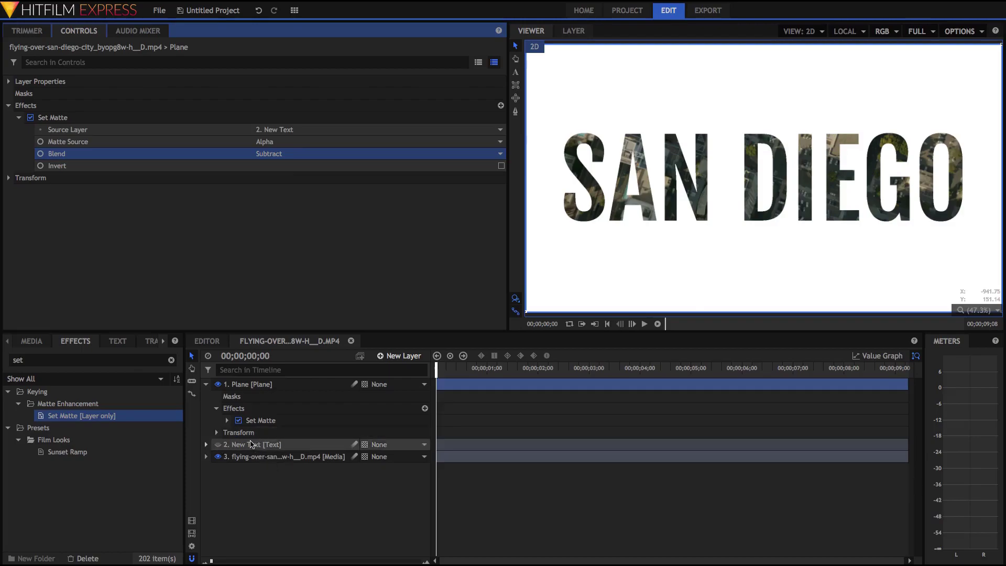
Select the New Text layer and set the viewer zoom to Scale to Fit.
left_click(251, 445)
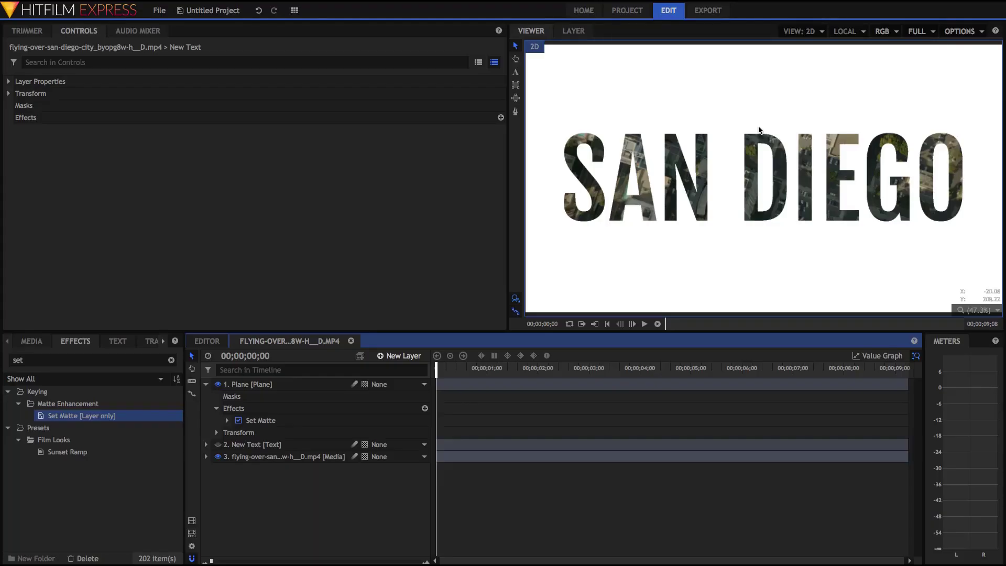
scroll(759, 130, "down", 1)
left_click(978, 309)
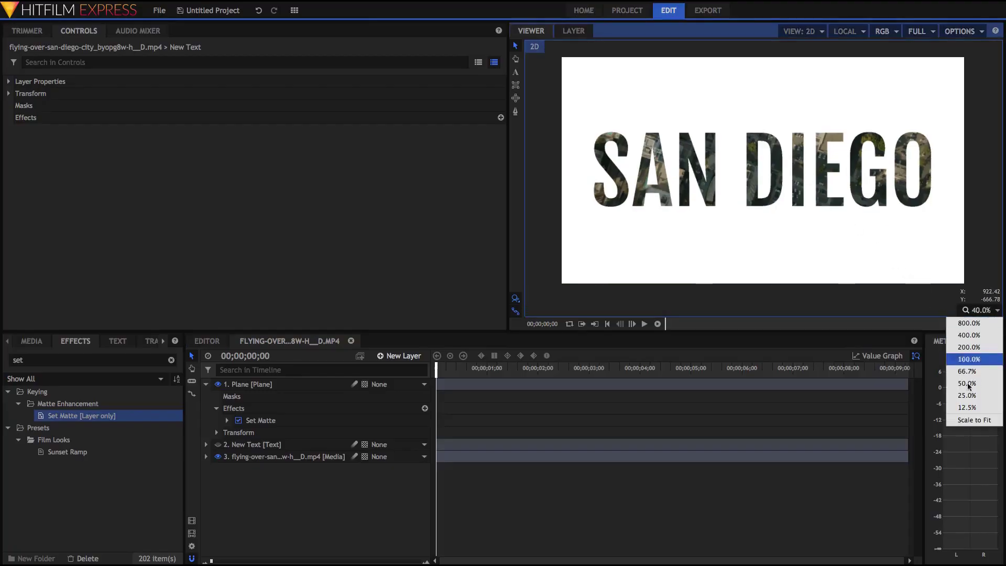
left_click(974, 420)
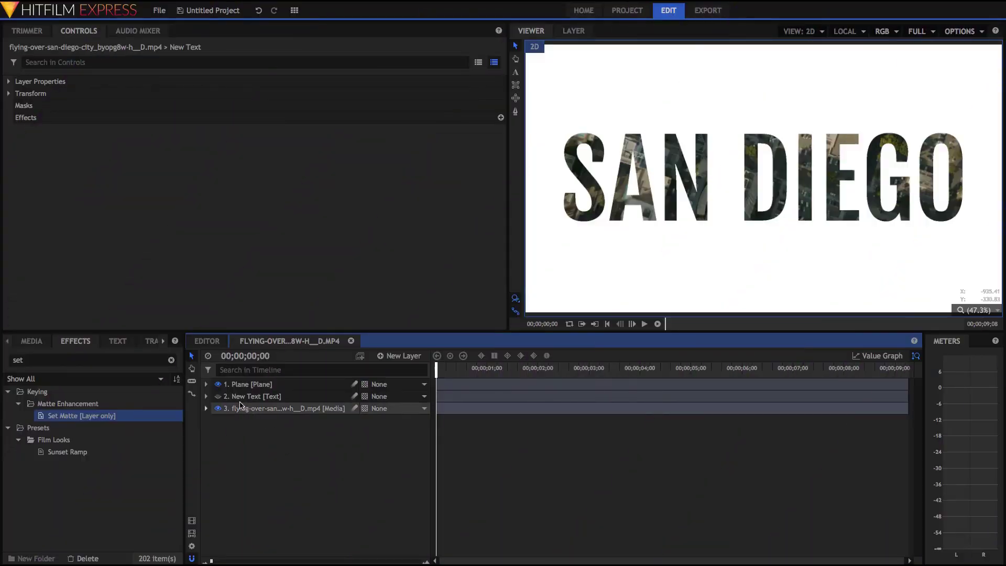
Expand the New Text layer's Transform properties and enter 1 as the current time.
left_click(207, 397)
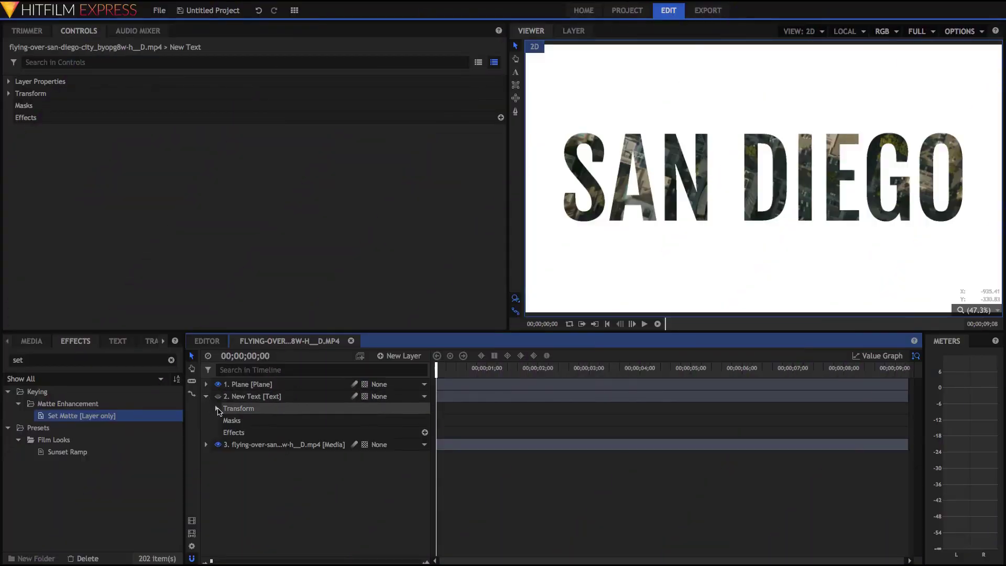
left_click(218, 409)
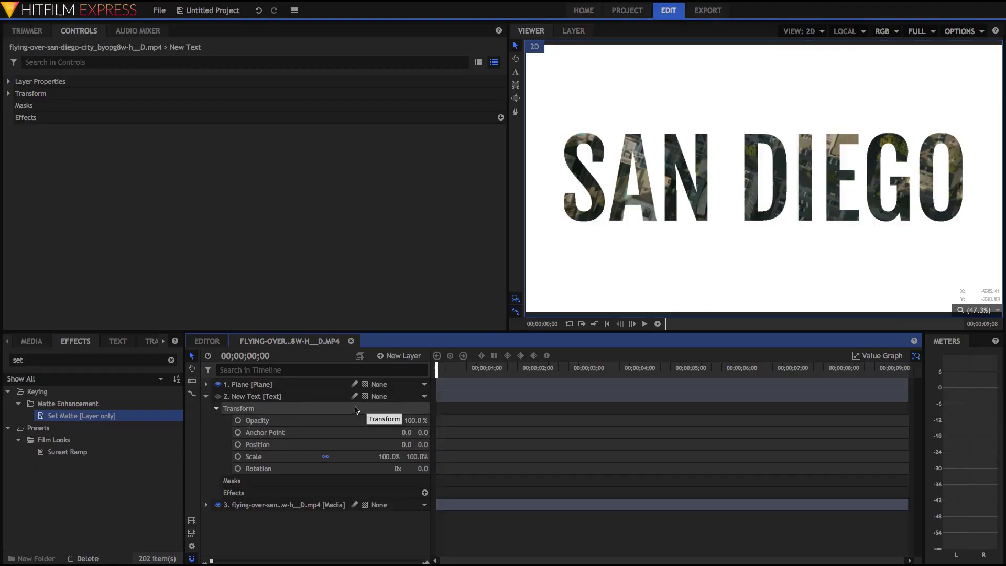
left_click(255, 356)
key("BackSpace")
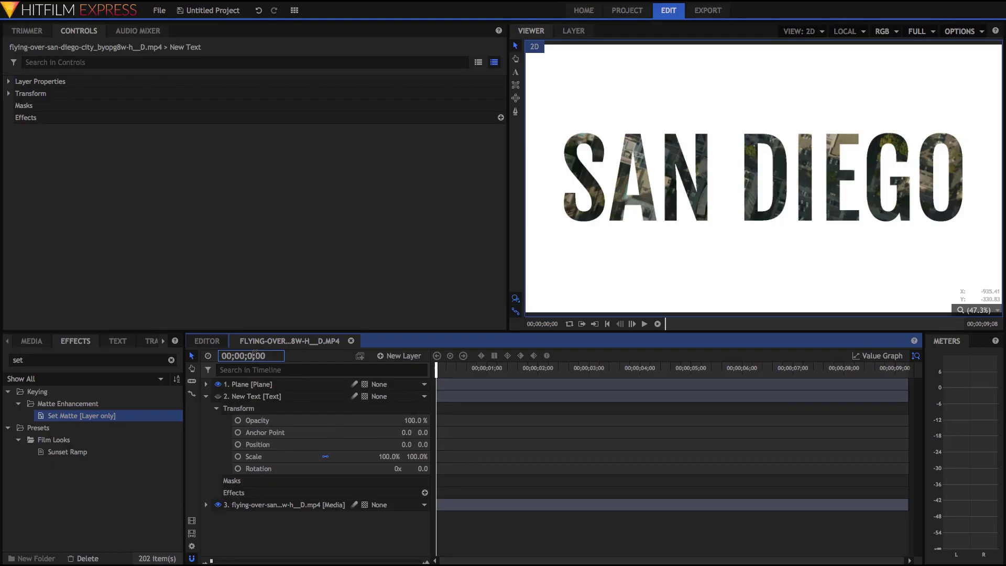
type("1")
key("Return")
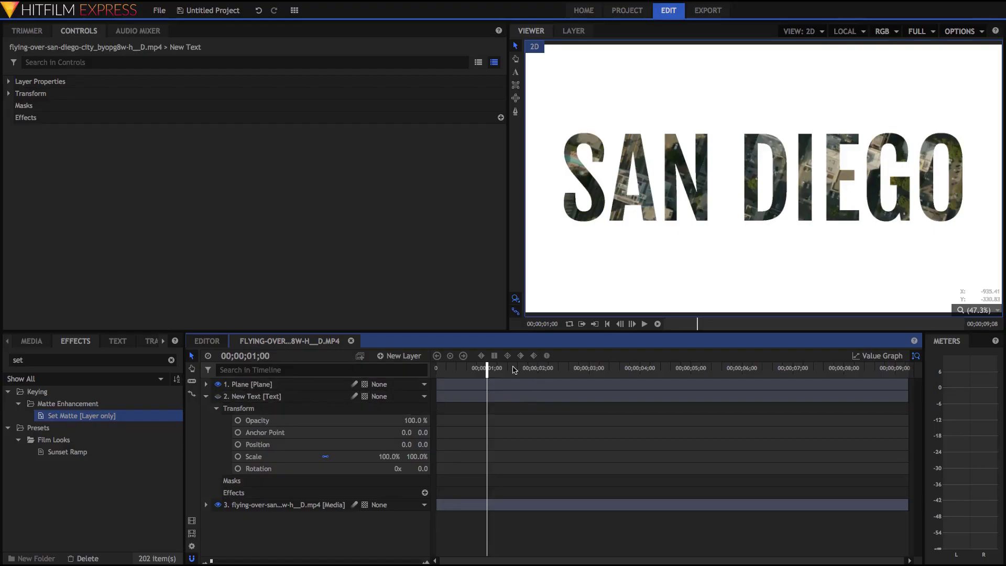
Scrub the playhead, then re-enter the current time as exactly 00;00;01;00.
left_click_drag(516, 370, 496, 369)
left_click_drag(252, 356, 322, 361)
type("1")
key("Return")
Add a 100% Scale keyframe on New Text at 1 second and select it.
left_click(238, 457)
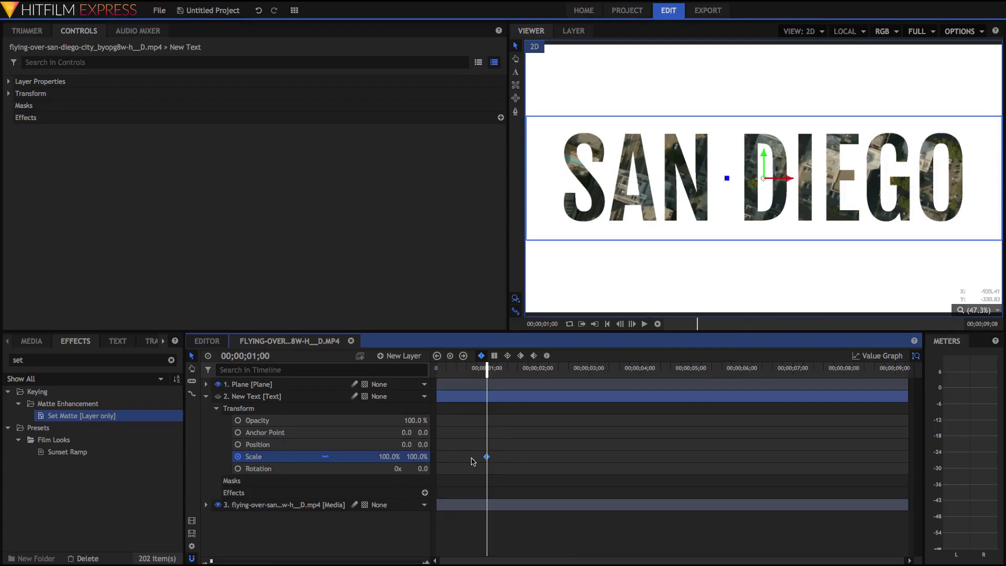
left_click(480, 443)
key("ctrl+z")
left_click(495, 474)
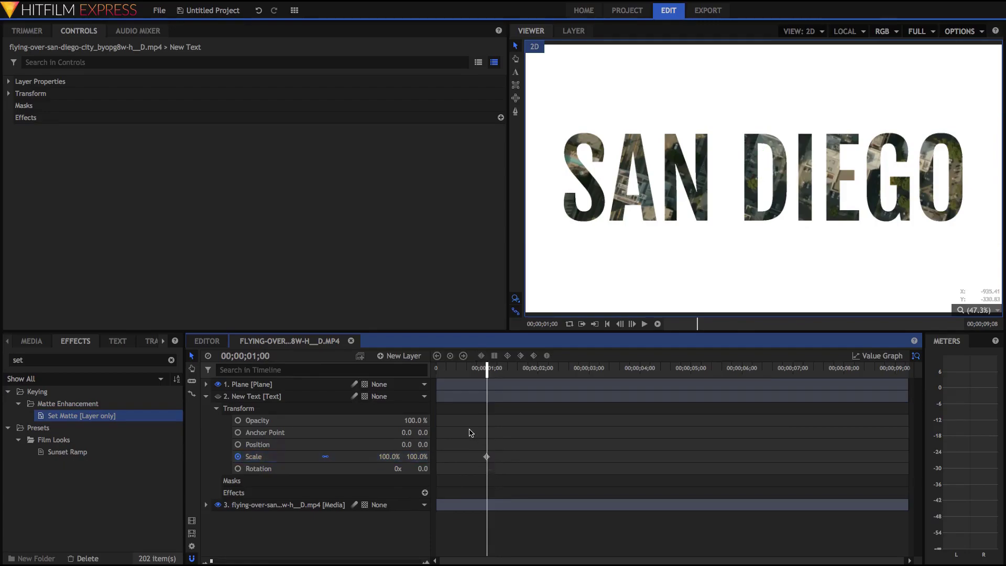
left_click(487, 457)
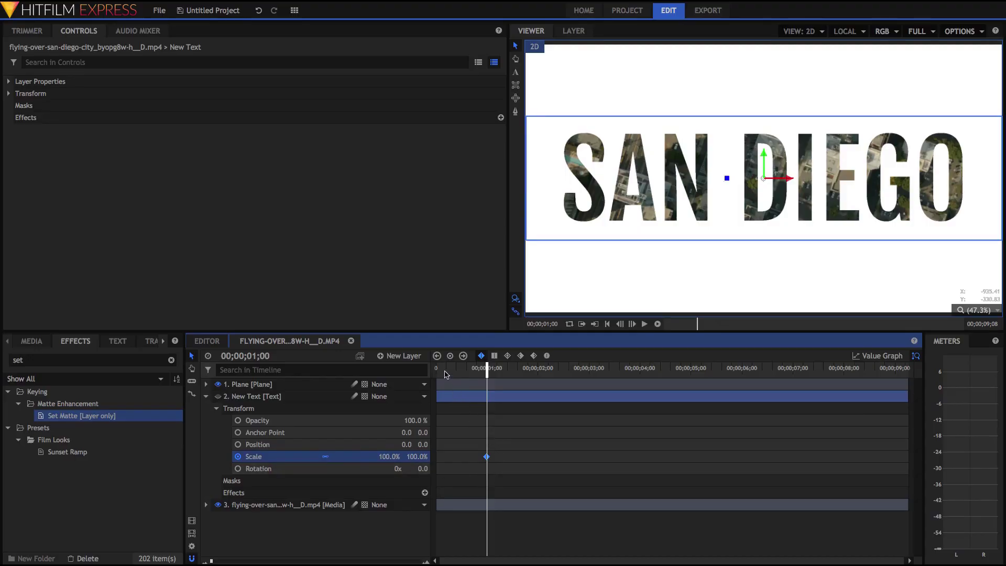
Key the text Scale at 4000% at 0 seconds and scrub to preview it shrinking to 100% by 1 second.
left_click_drag(445, 374, 435, 373)
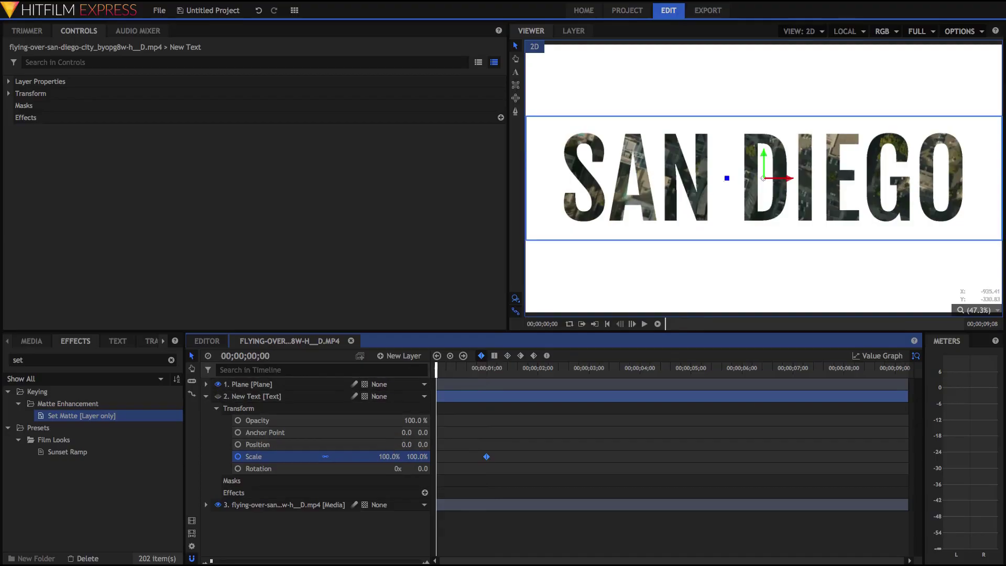
left_click(392, 456)
type("200")
key("Return")
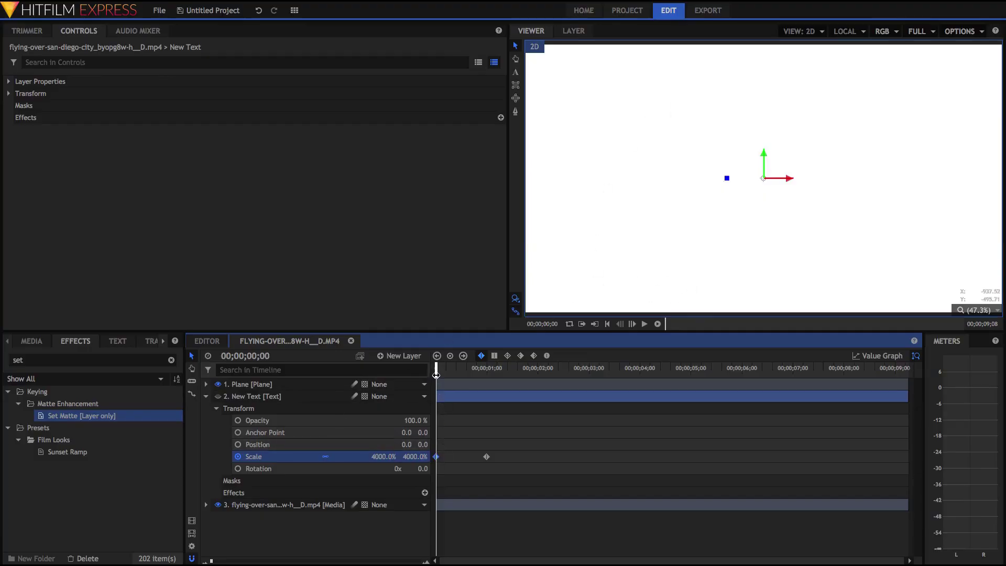
left_click_drag(437, 372, 490, 375)
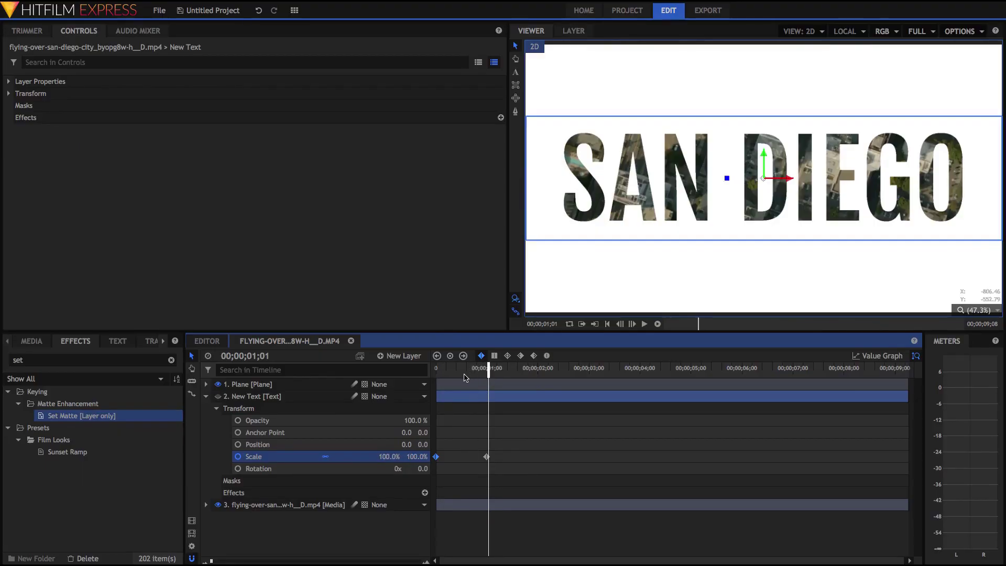
left_click_drag(465, 373, 489, 378)
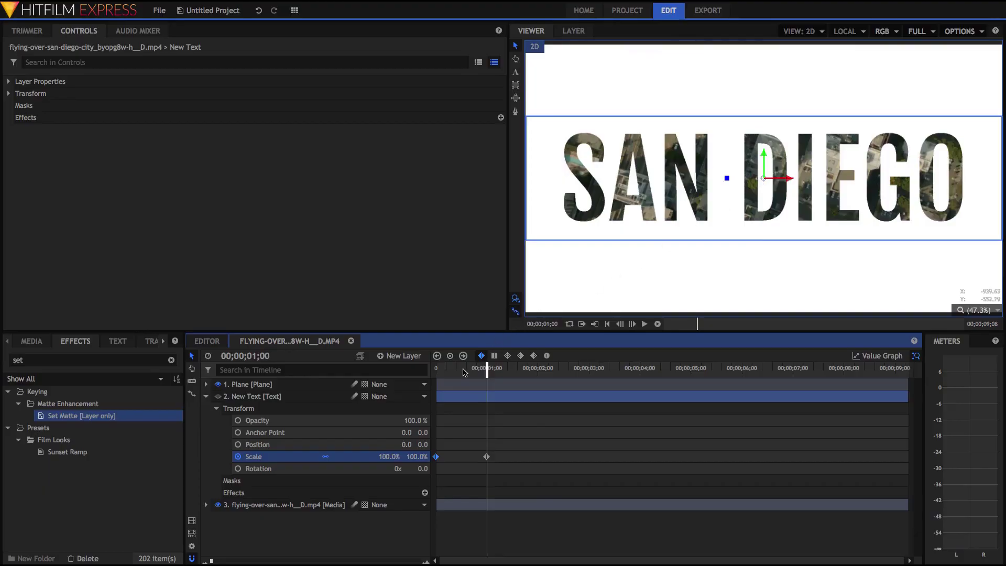
left_click_drag(464, 372, 383, 365)
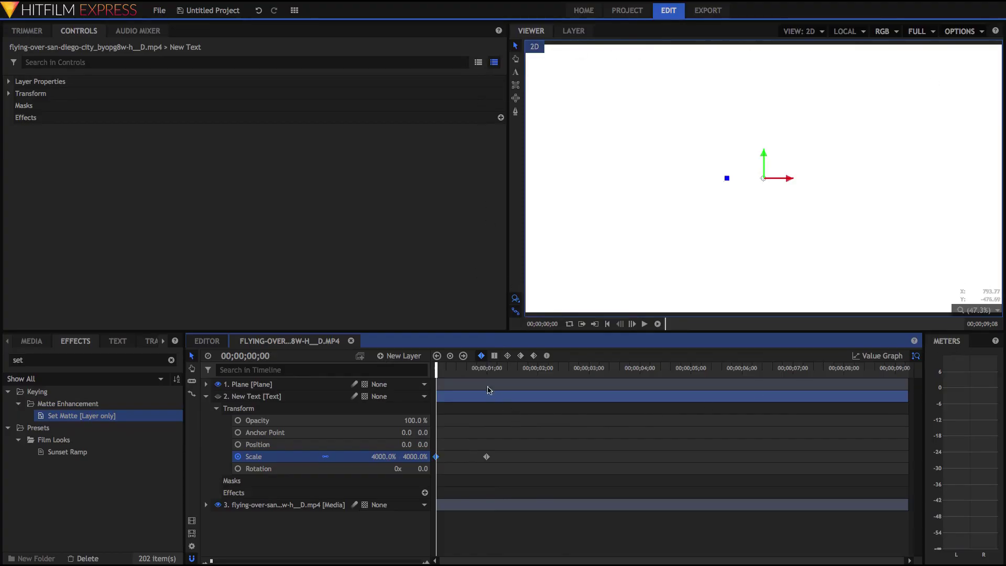
mouse_move(437, 369)
left_mouse_down()
mouse_move(488, 379)
mouse_move(436, 380)
left_mouse_up()
Add a Position keyframe at the 1-second mark, holding X at 0.0.
left_click(254, 357)
type("1")
key("Return")
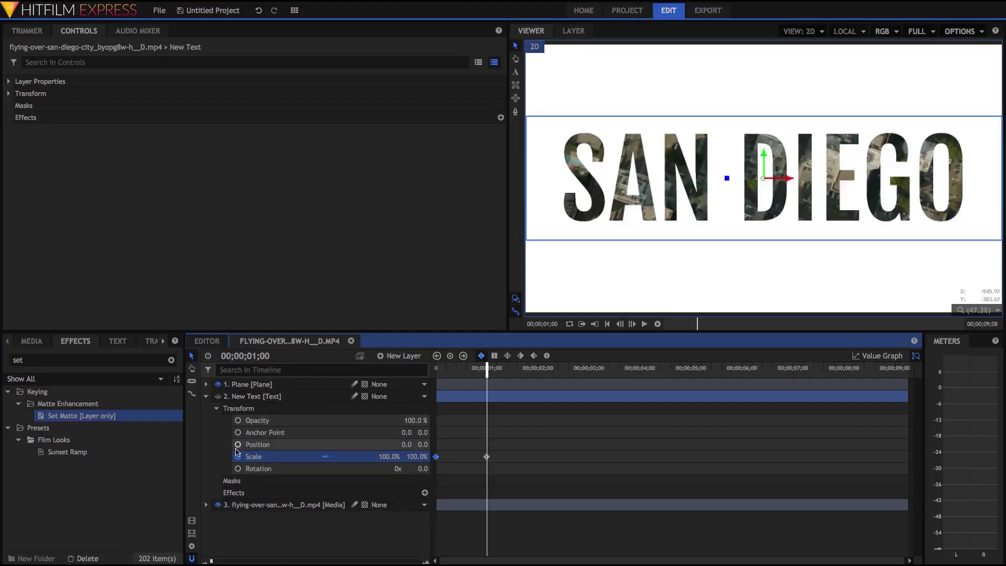
left_click(238, 445)
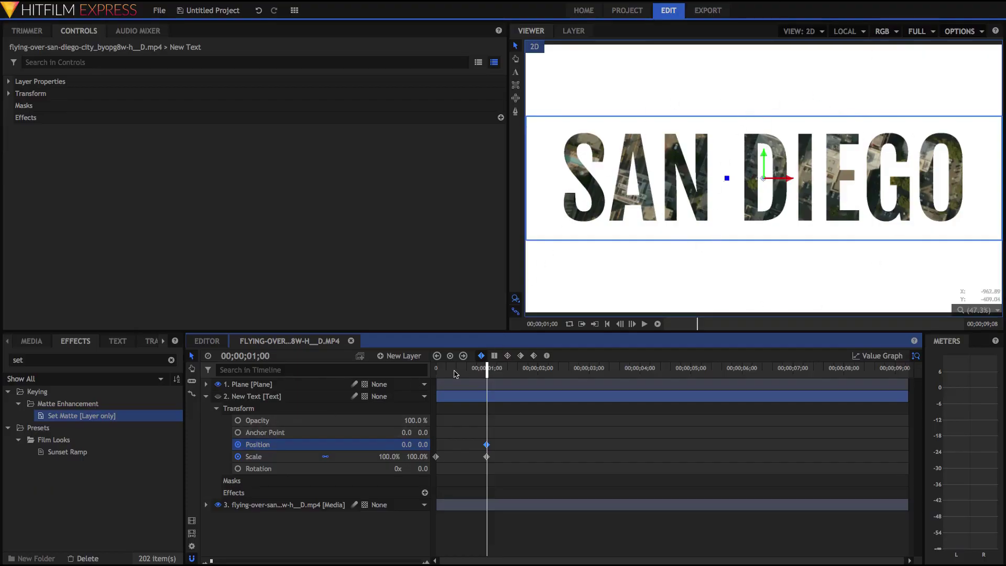
At 0 seconds, push Position X to 1986.0, then play back the combined slide and zoom.
left_click_drag(452, 372, 326, 366)
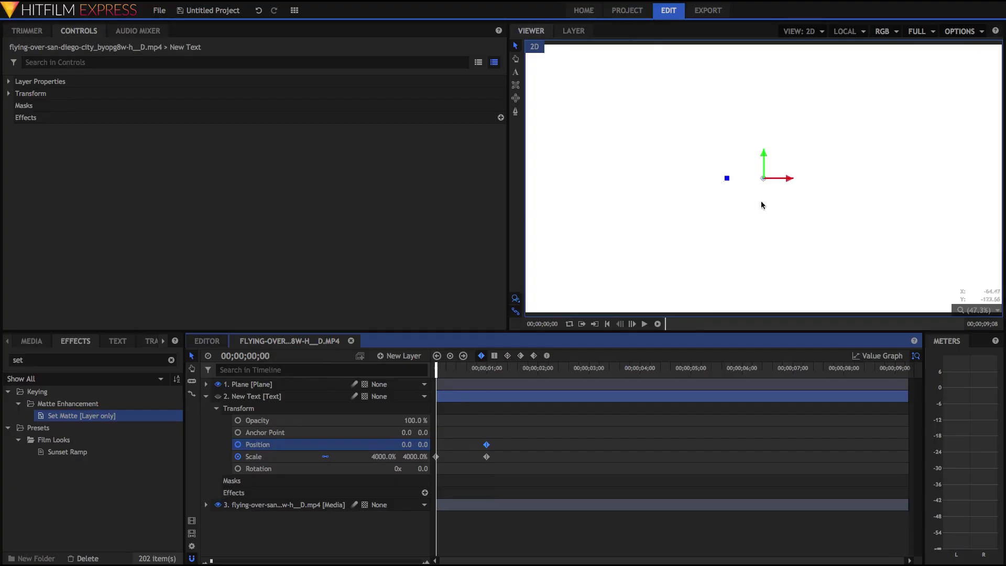
left_click_drag(790, 181, 986, 195)
left_click_drag(403, 444, 509, 444)
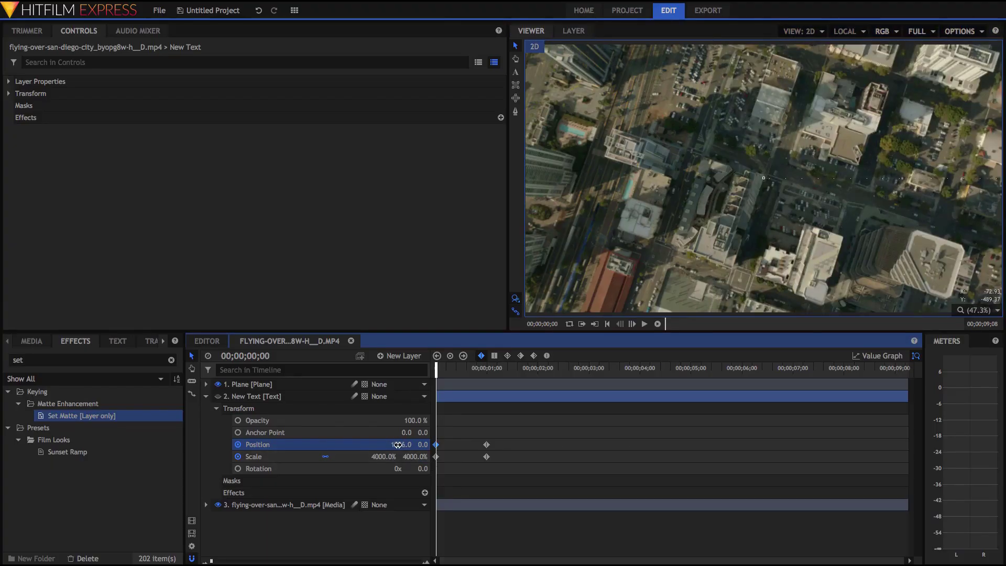
left_click_drag(437, 368, 393, 367)
left_click(464, 369)
key("space")
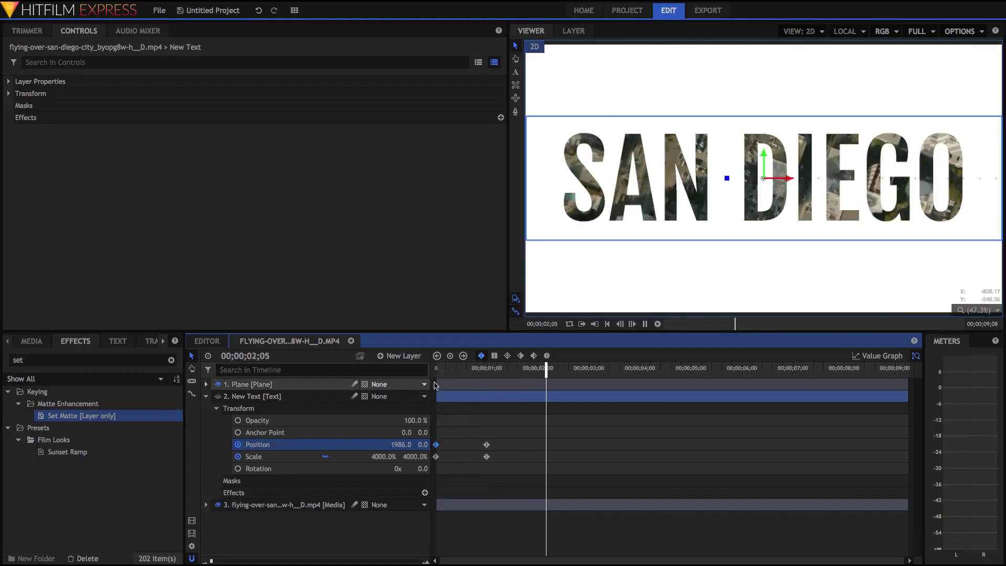
left_click_drag(482, 366, 436, 366)
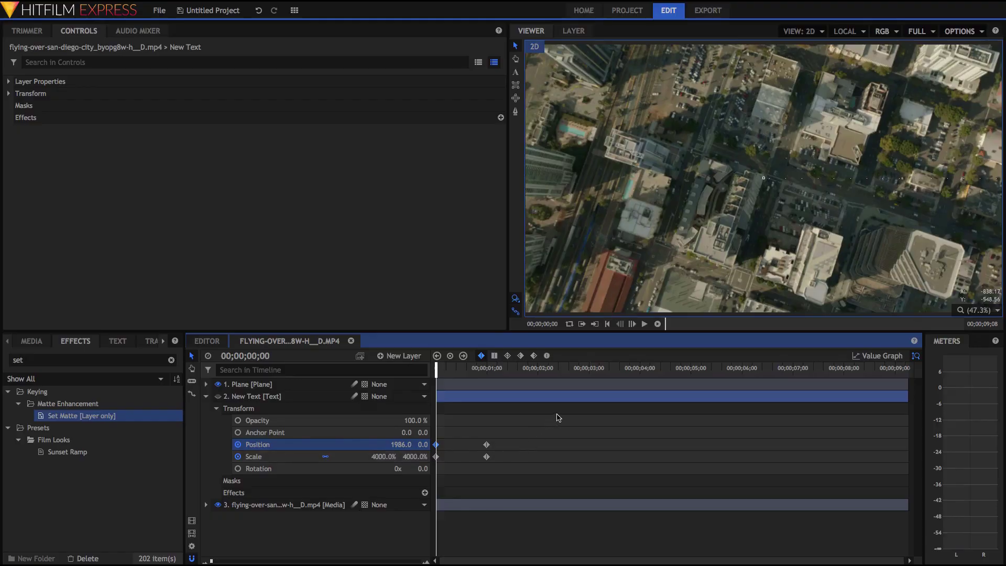
left_click_drag(558, 414, 419, 477)
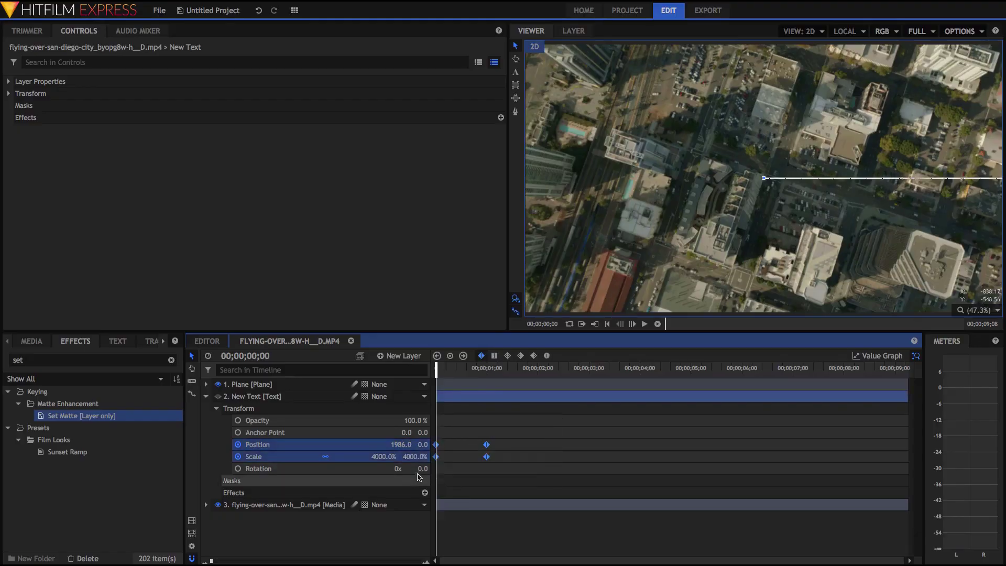
left_click(547, 356)
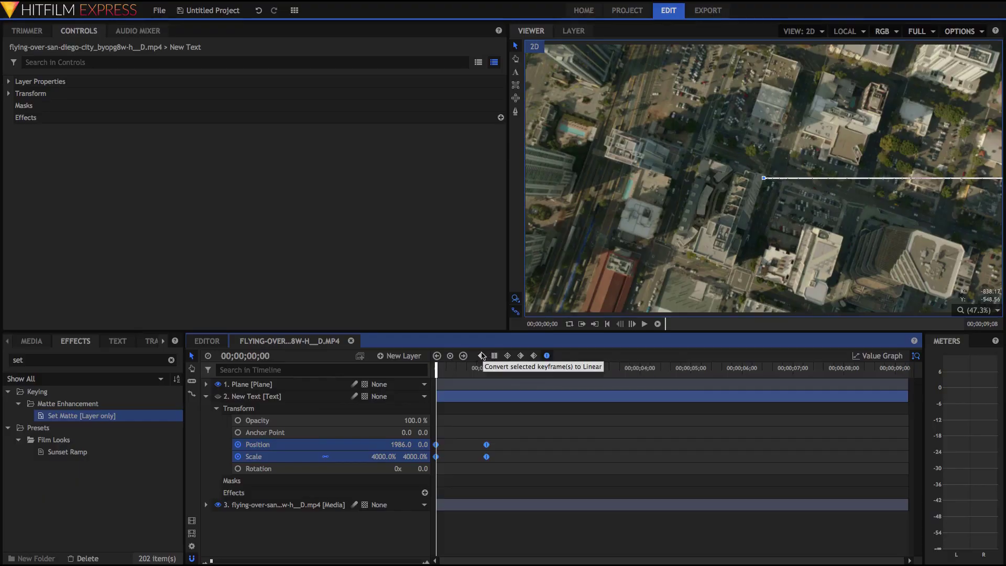
left_click(482, 357)
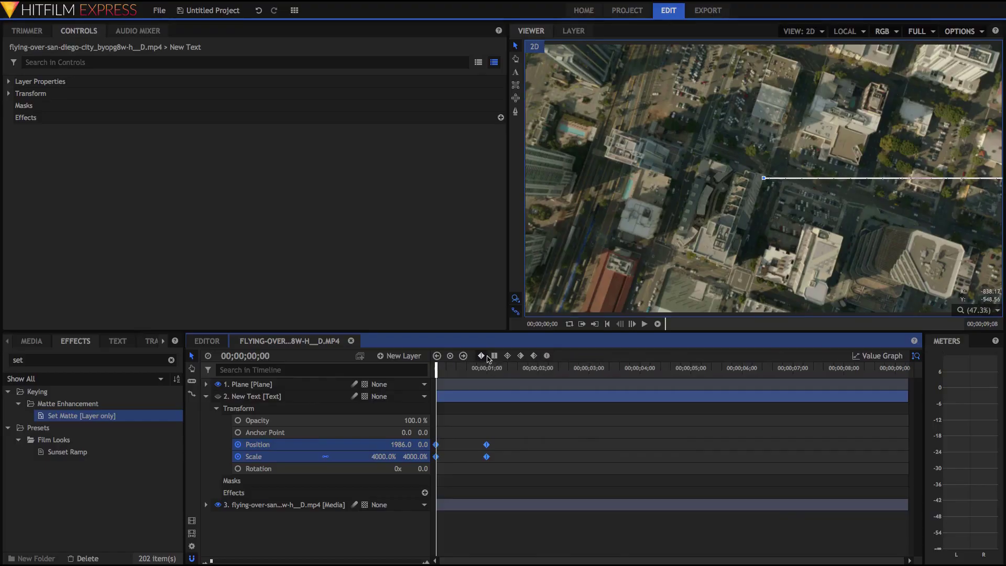
left_click_drag(519, 421, 452, 468)
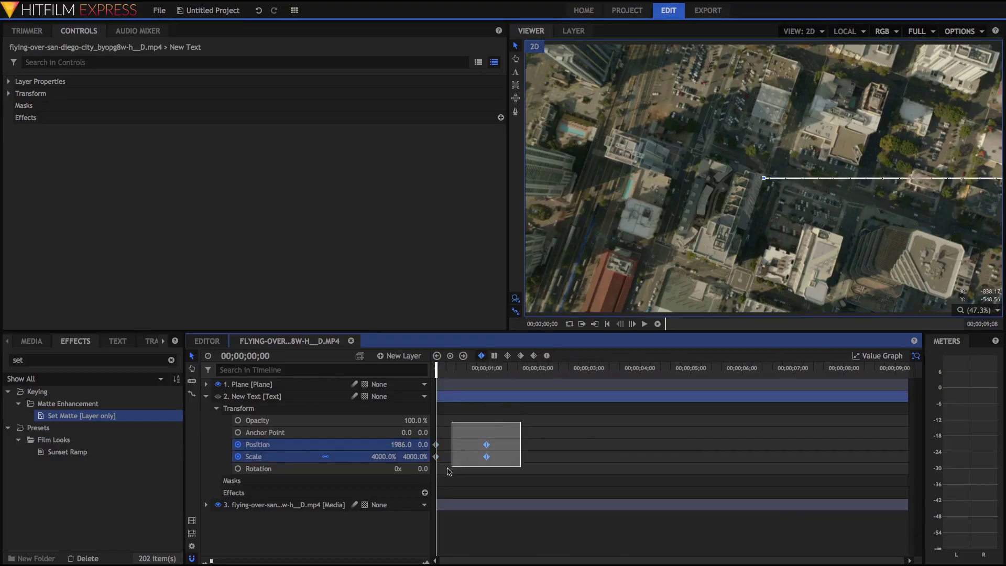
In the Value Graph, ease the Scale curve into a Smooth Bezier S-shape.
left_click(884, 357)
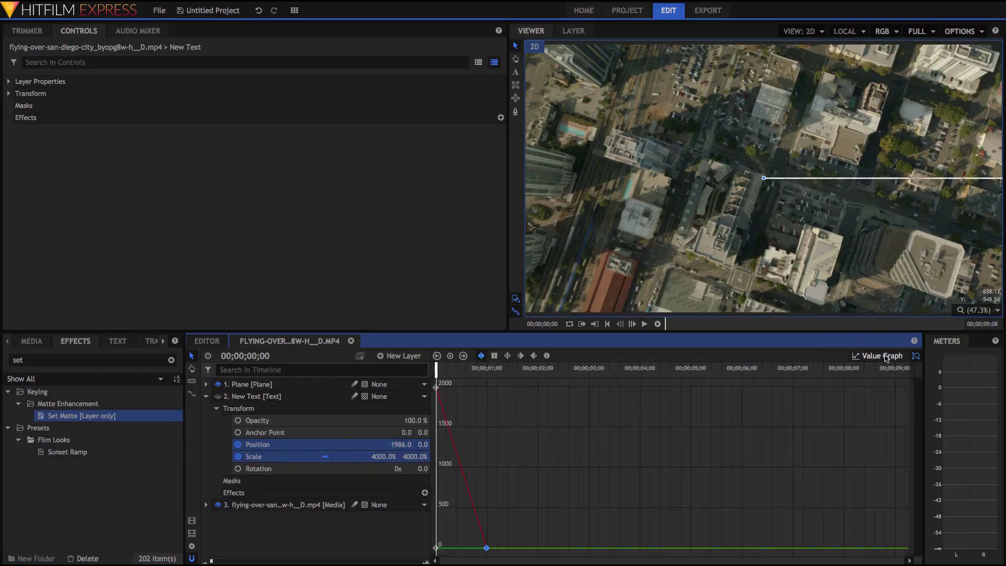
left_click(270, 460)
left_click_drag(211, 561, 292, 561)
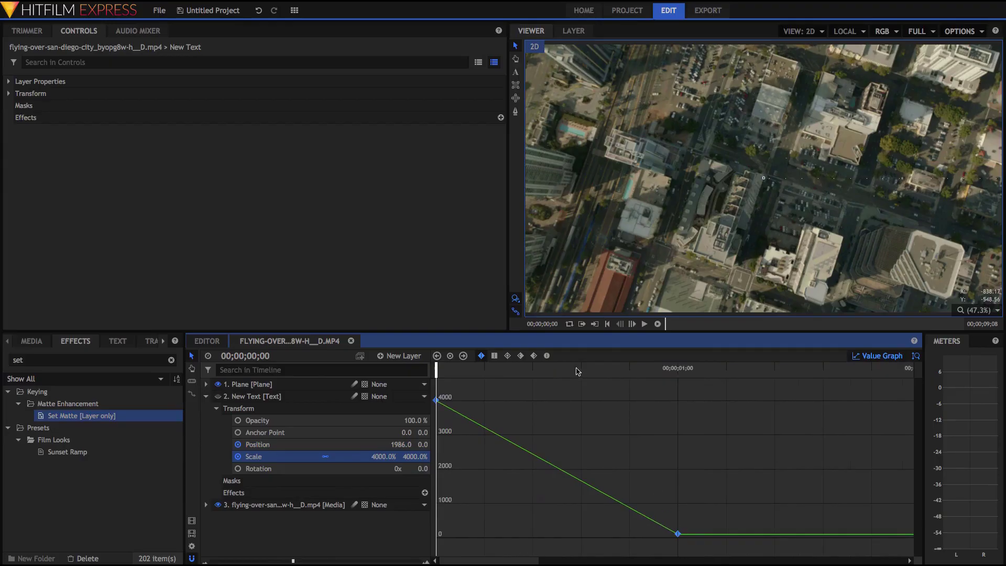
left_click(546, 356)
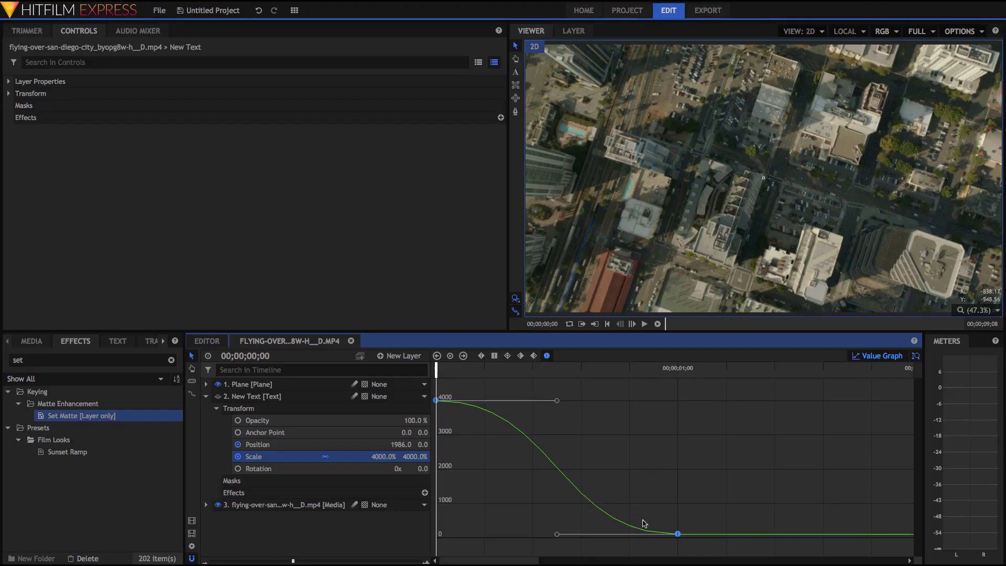
Make all four Position and Scale keyframes Bezier.
left_click(883, 356)
left_click_drag(729, 424, 433, 484)
left_click(546, 357)
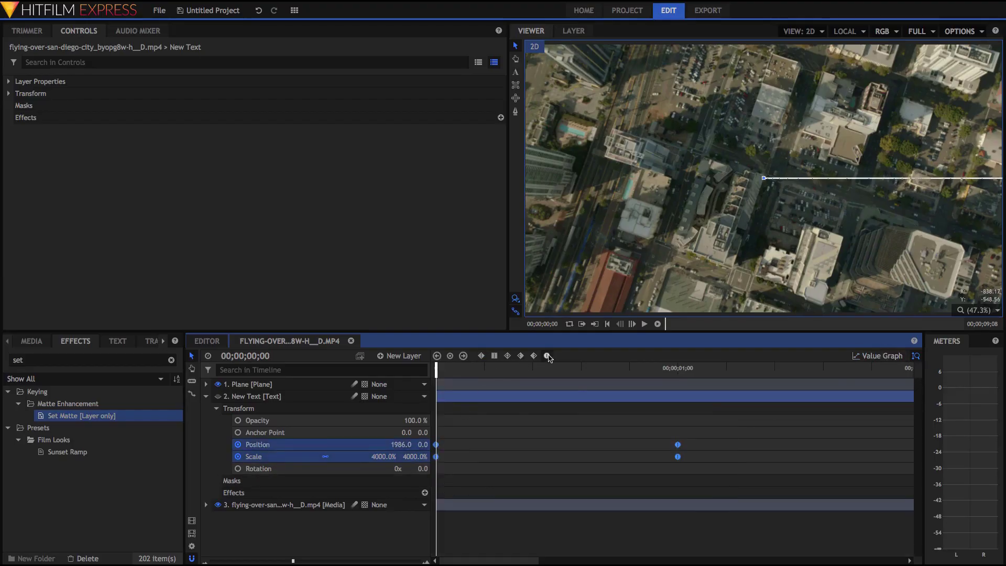